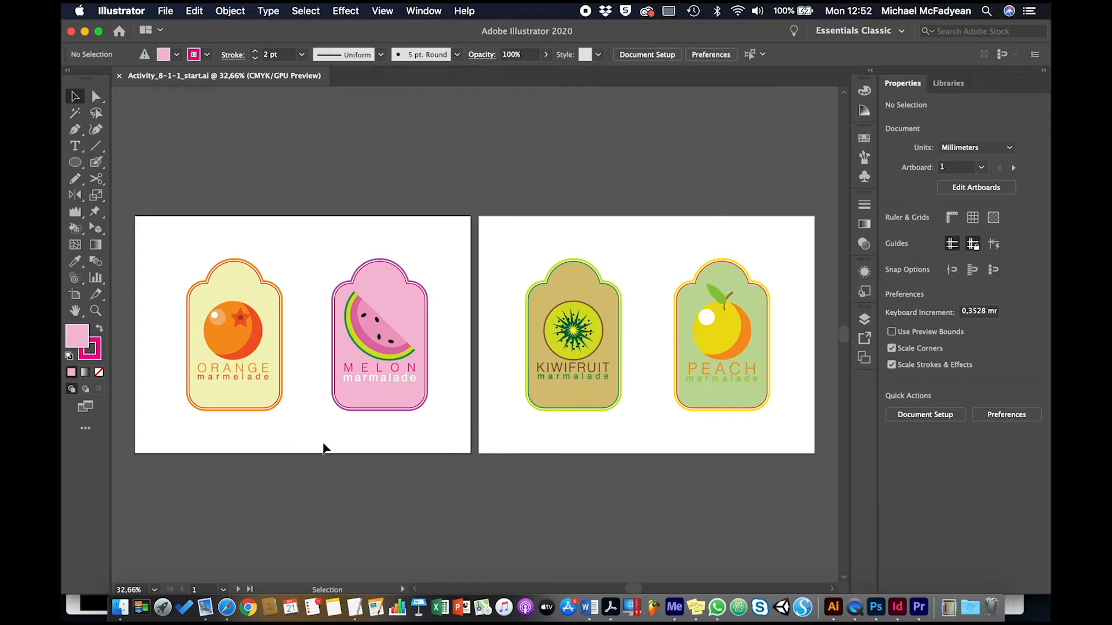
Group the orange fruit graphic with its ORANGE marmelade text into one object.
{"action": "left_click", "coordinate": [235, 358]}
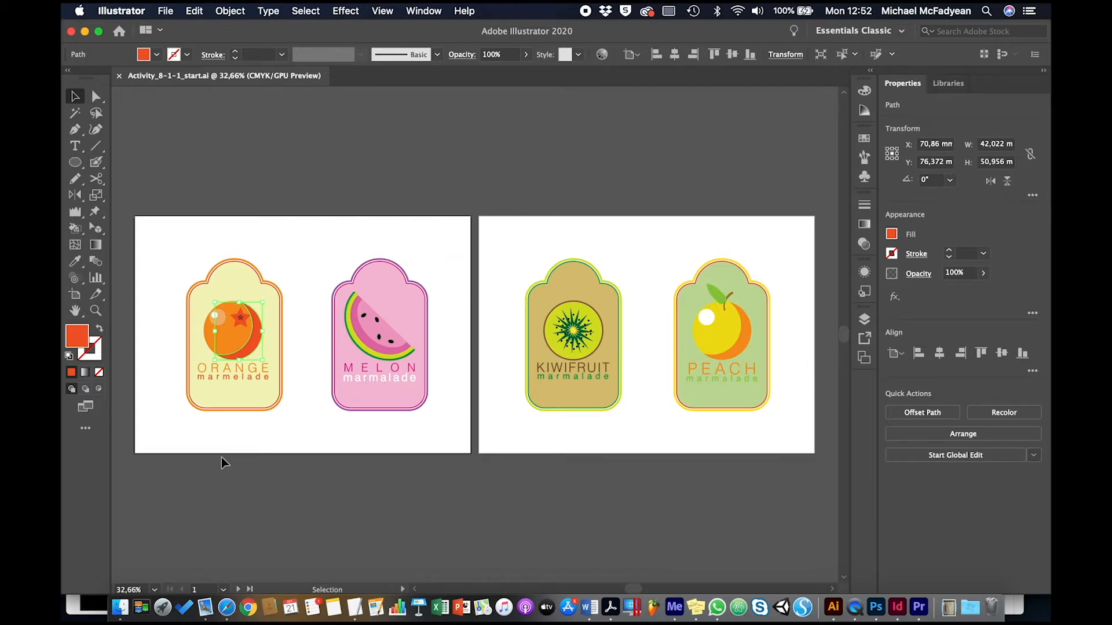
{"action": "key", "text": "a"}
{"action": "key", "text": "super+1"}
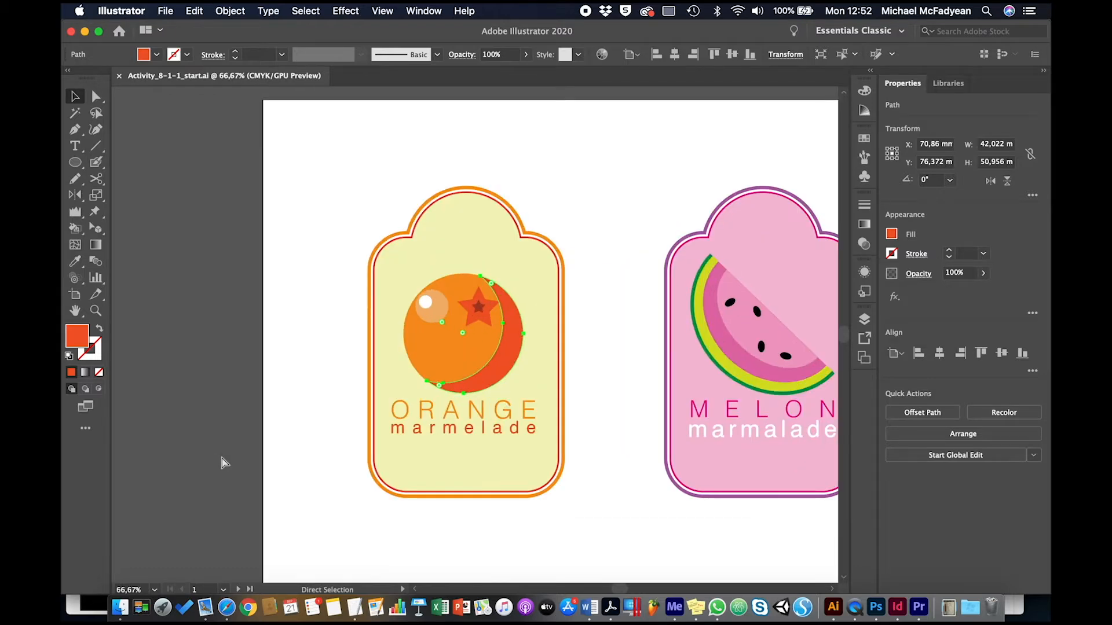
{"action": "key", "text": "v"}
{"action": "left_click", "coordinate": [679, 410]}
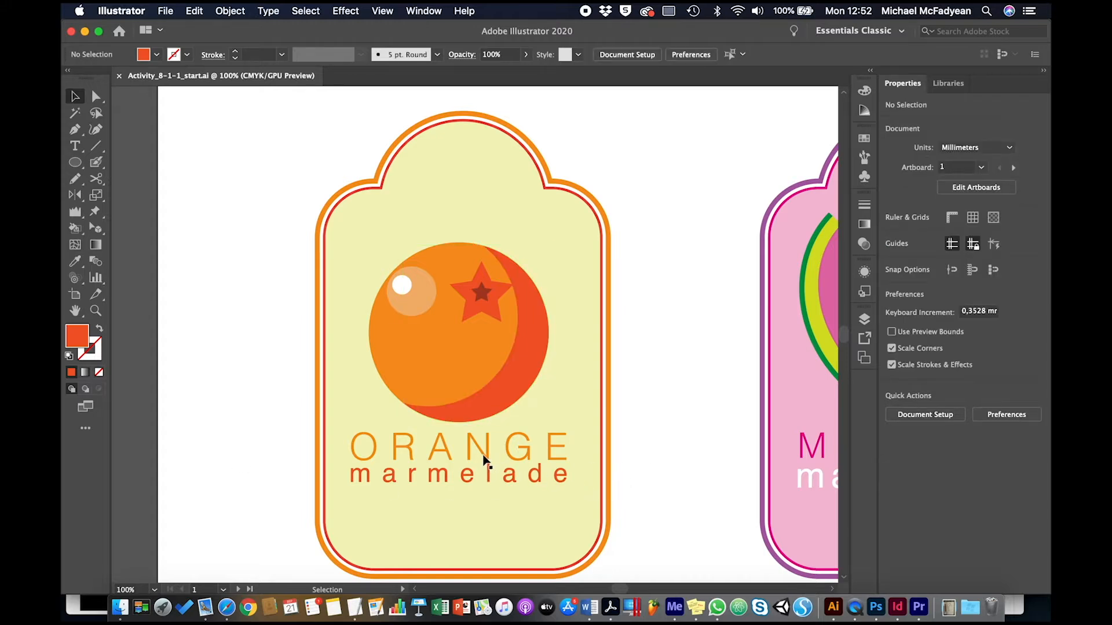
{"action": "left_click", "coordinate": [471, 374]}
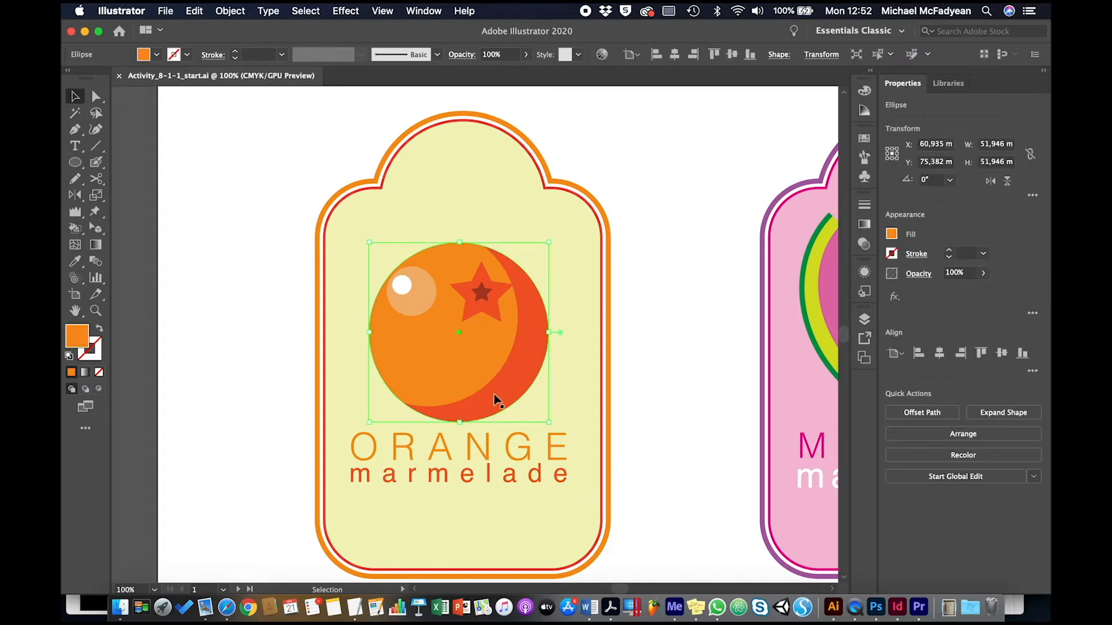
{"action": "left_click", "coordinate": [280, 434]}
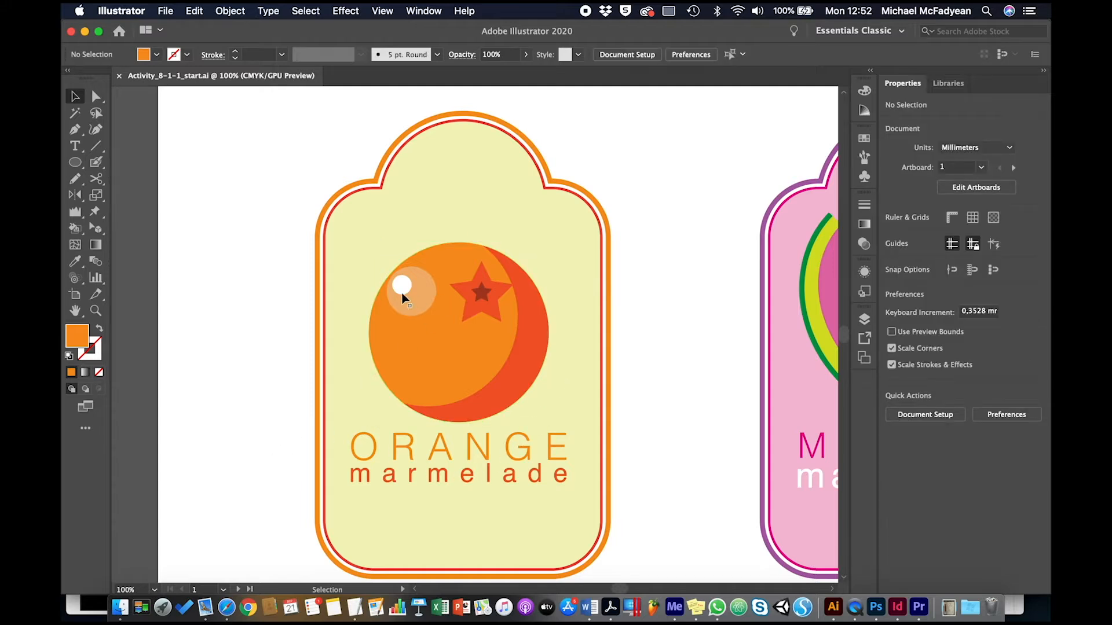
{"action": "left_click_drag", "start_coordinate": [277, 240], "coordinate": [551, 490]}
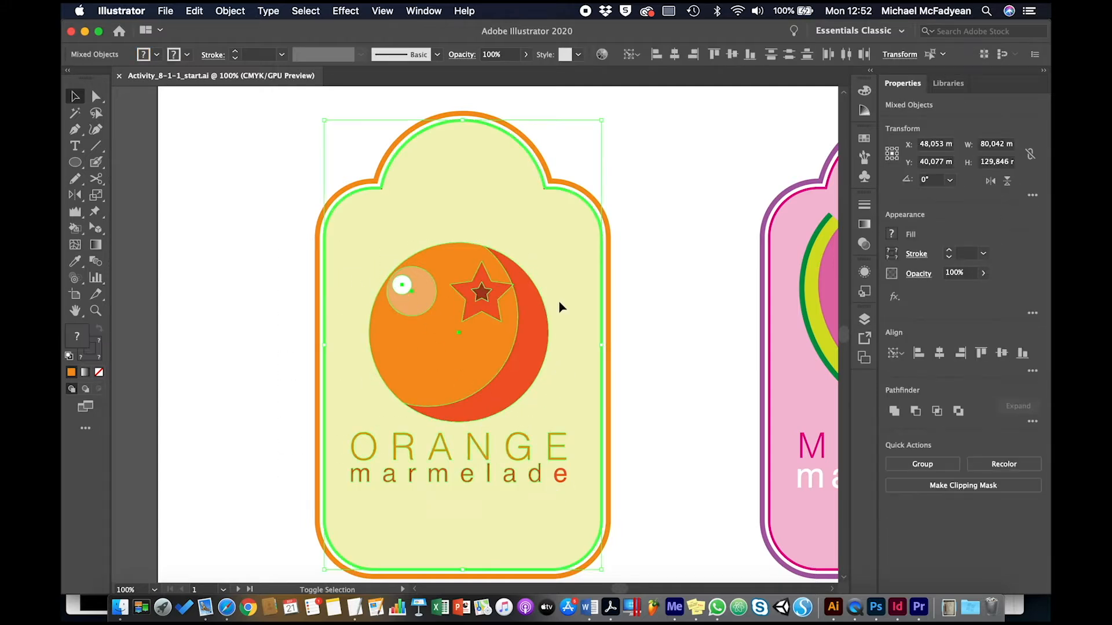
{"action": "left_click", "coordinate": [563, 248], "text": "shift"}
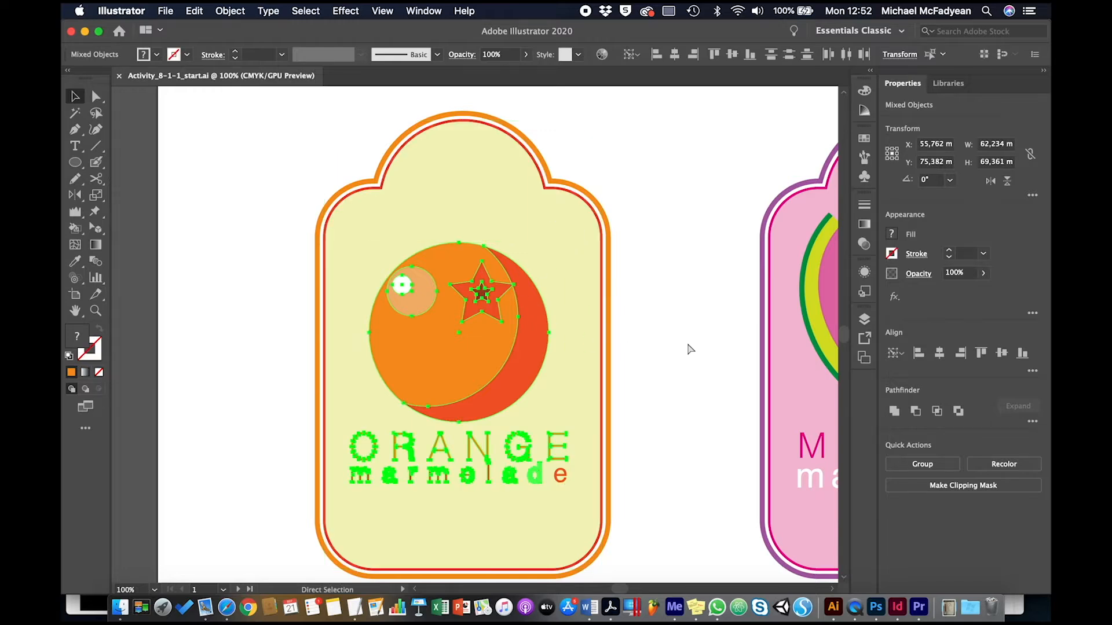
{"action": "key", "text": "super+g"}
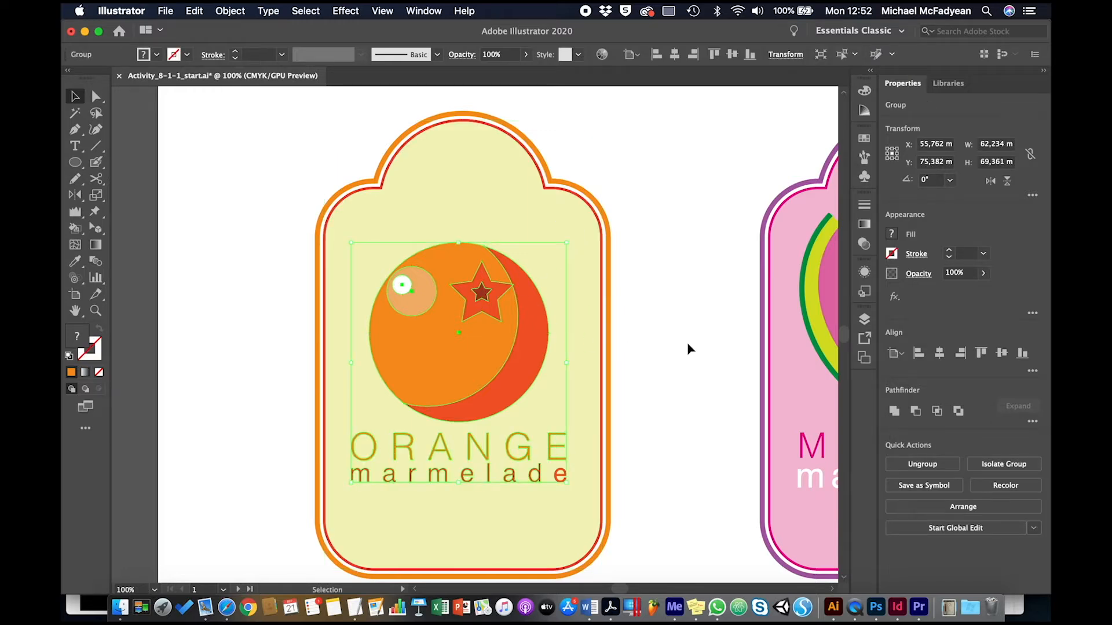
Open Export Selection for the grouped logo and rename the asset orange_logo.
{"action": "left_click", "coordinate": [167, 12]}
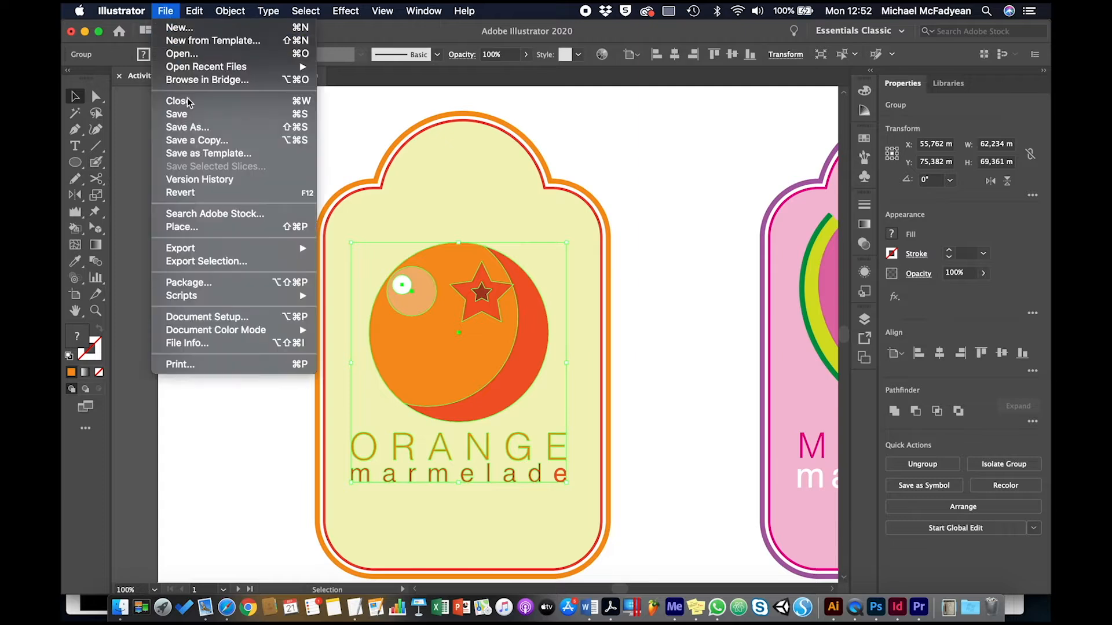
{"action": "left_click", "coordinate": [226, 262]}
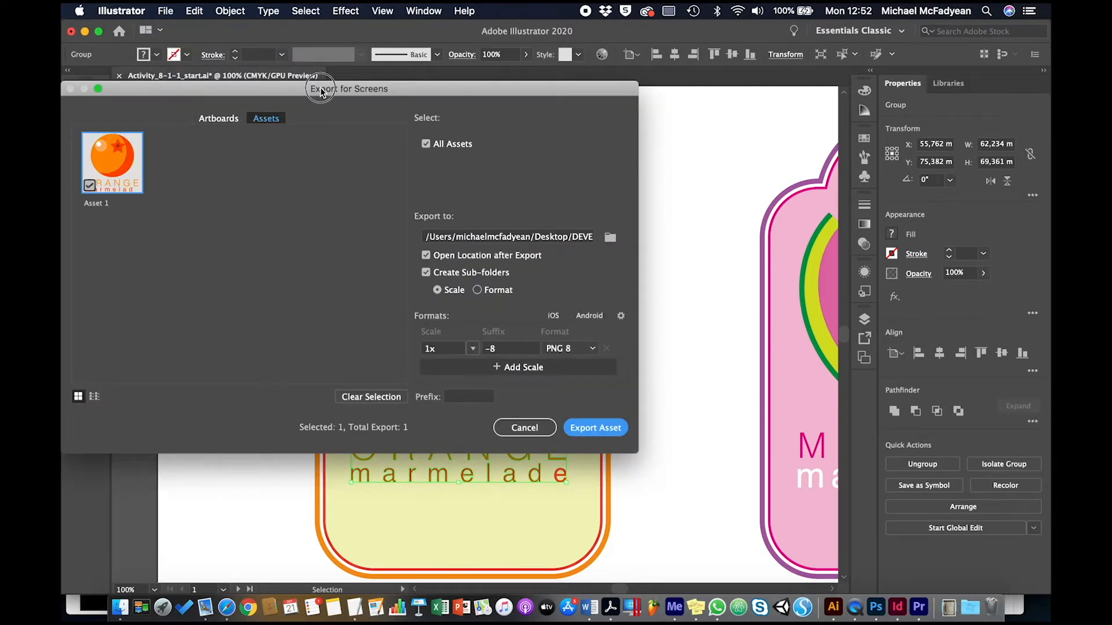
{"action": "left_click_drag", "start_coordinate": [319, 91], "coordinate": [532, 130]}
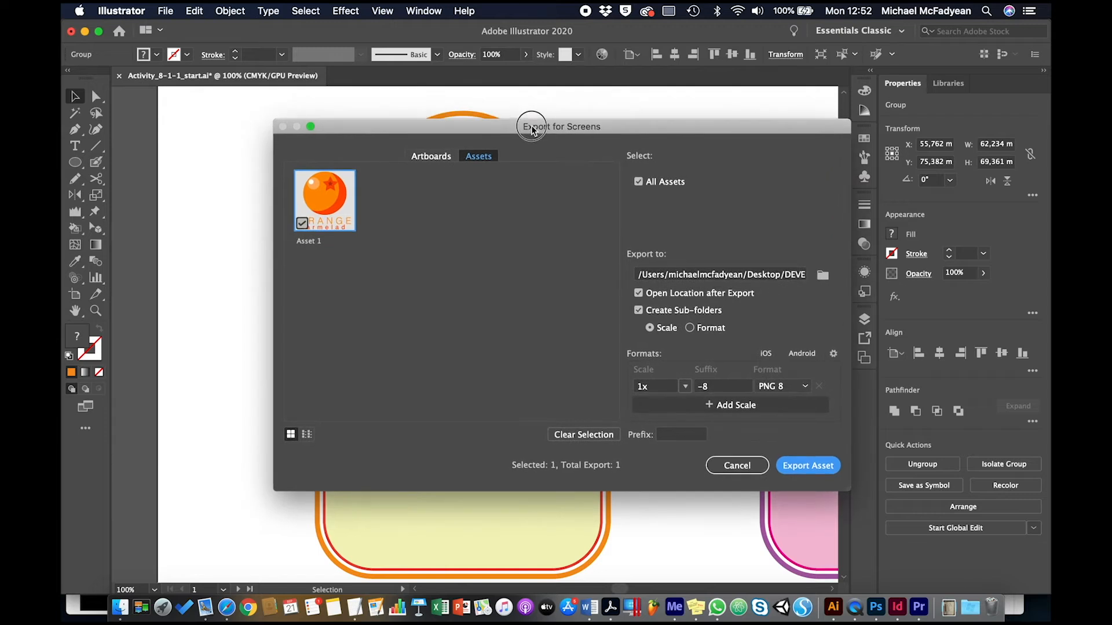
{"action": "double_click", "coordinate": [314, 242]}
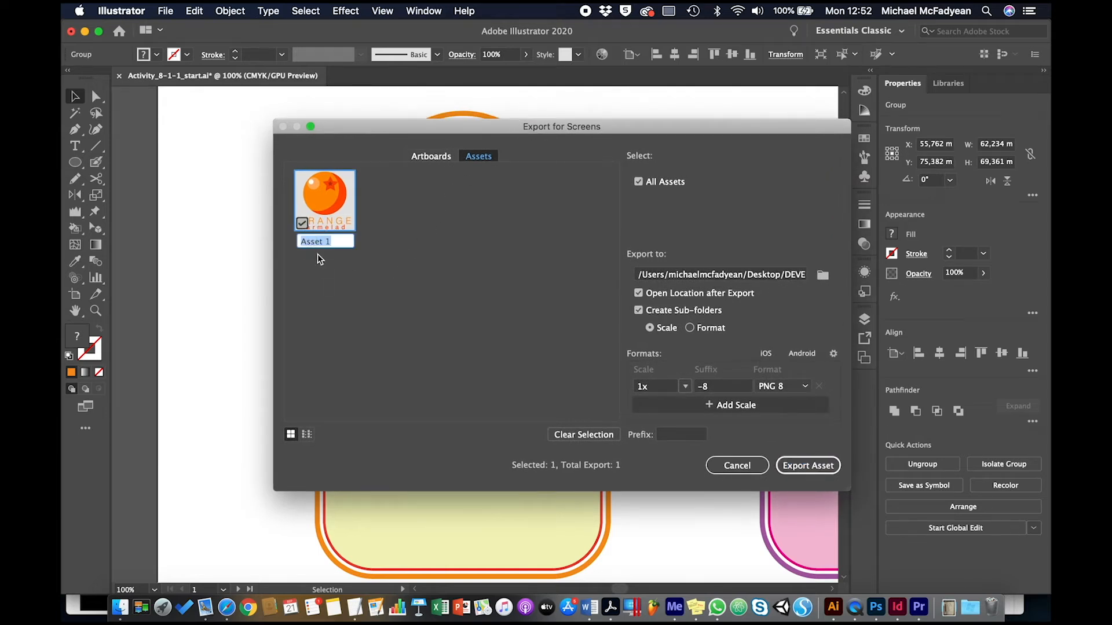
{"action": "type", "text": "Ora"}
{"action": "key", "text": "BackSpace"}
{"action": "key", "text": "BackSpace"}
{"action": "key", "text": "BackSpace"}
{"action": "type", "text": "ora"}
{"action": "type", "text": "g"}
{"action": "key", "text": "BackSpace"}
{"action": "type", "text": "nge_logo"}
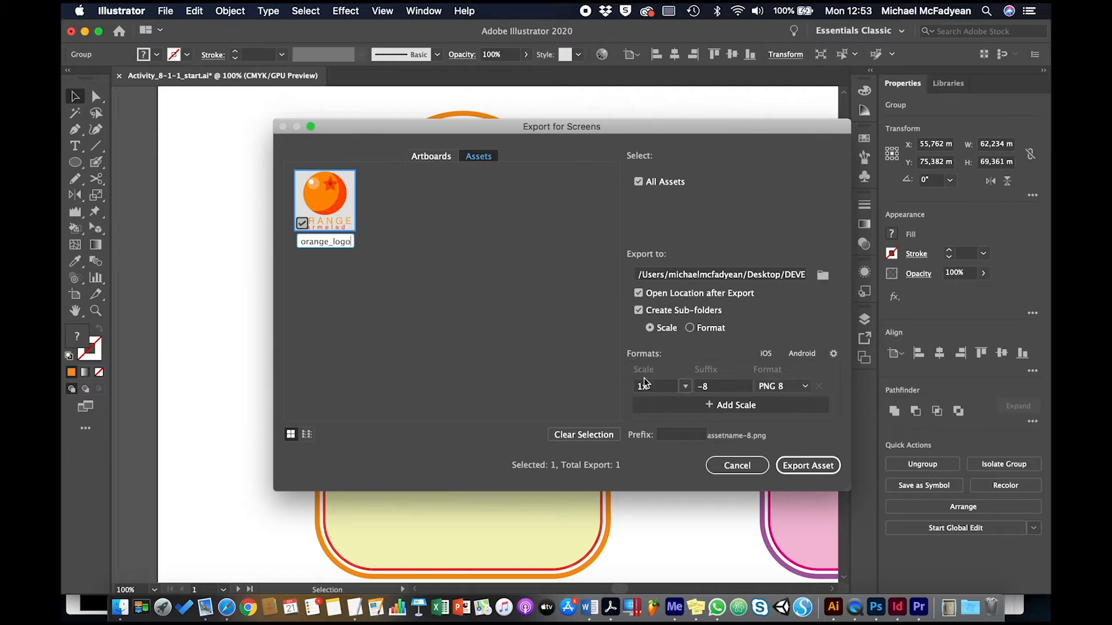
Review the export format options, keeping PNG 8 as the format.
{"action": "left_click", "coordinate": [808, 387]}
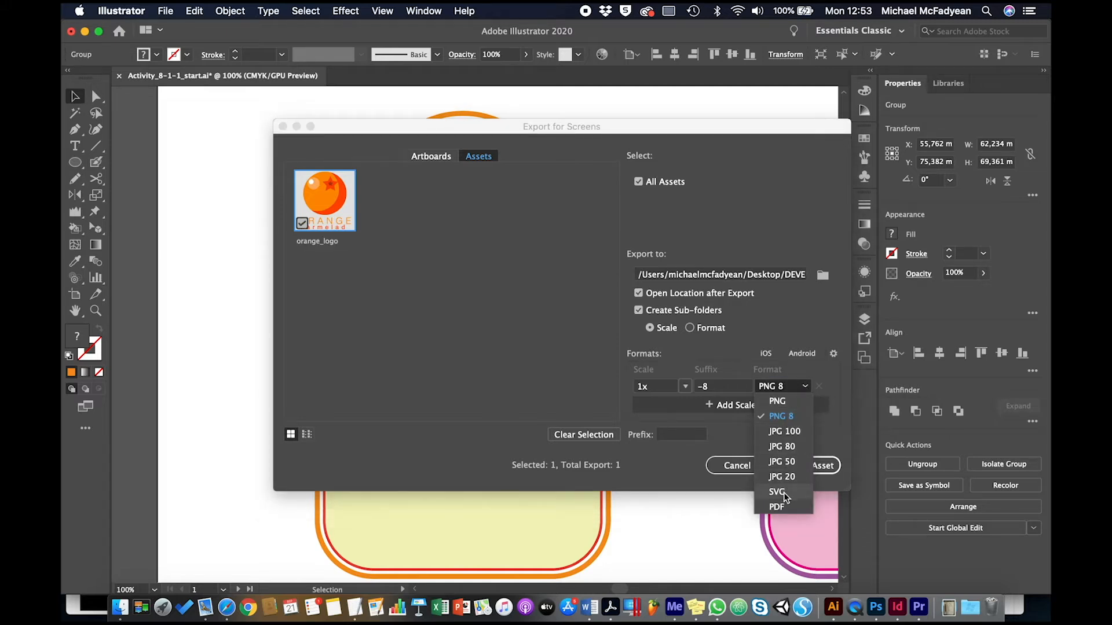
{"action": "left_click", "coordinate": [595, 307]}
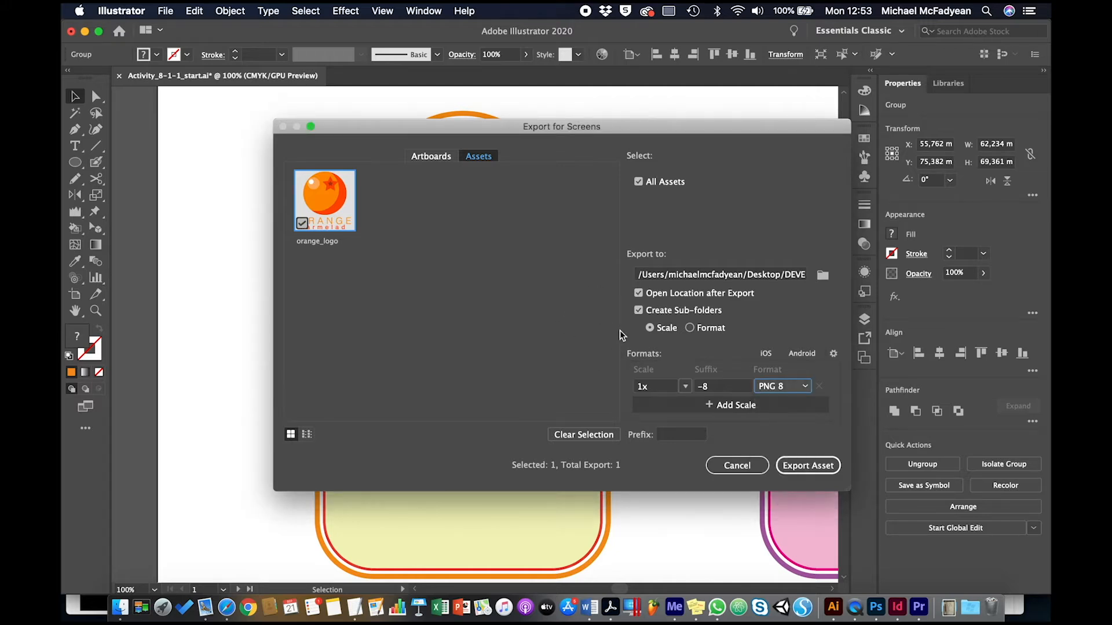
{"action": "left_click", "coordinate": [805, 388]}
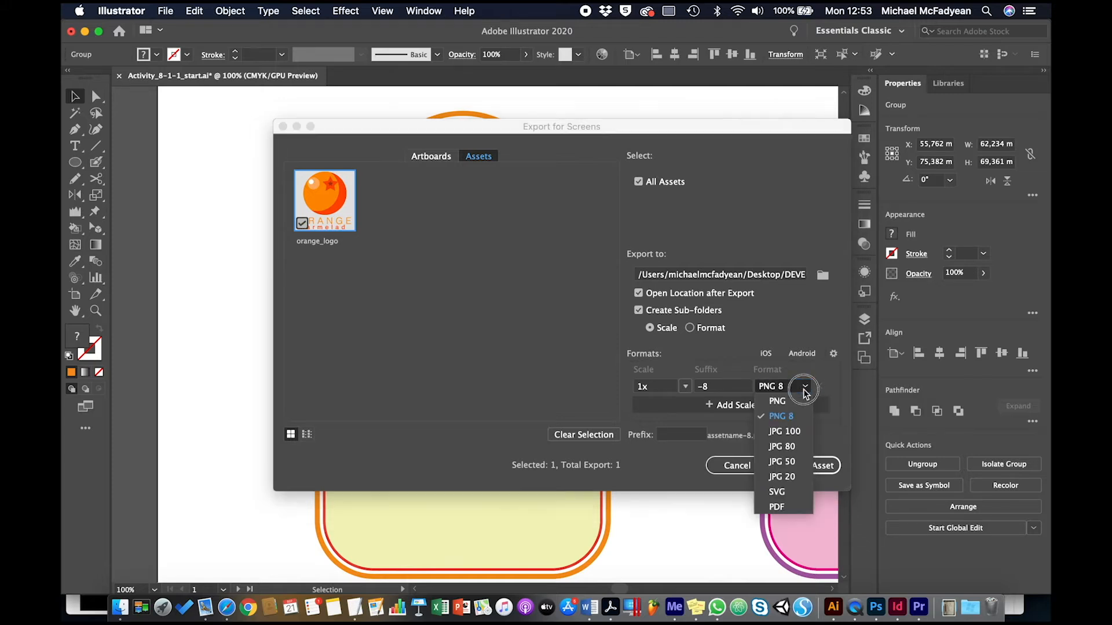
{"action": "left_click", "coordinate": [797, 418]}
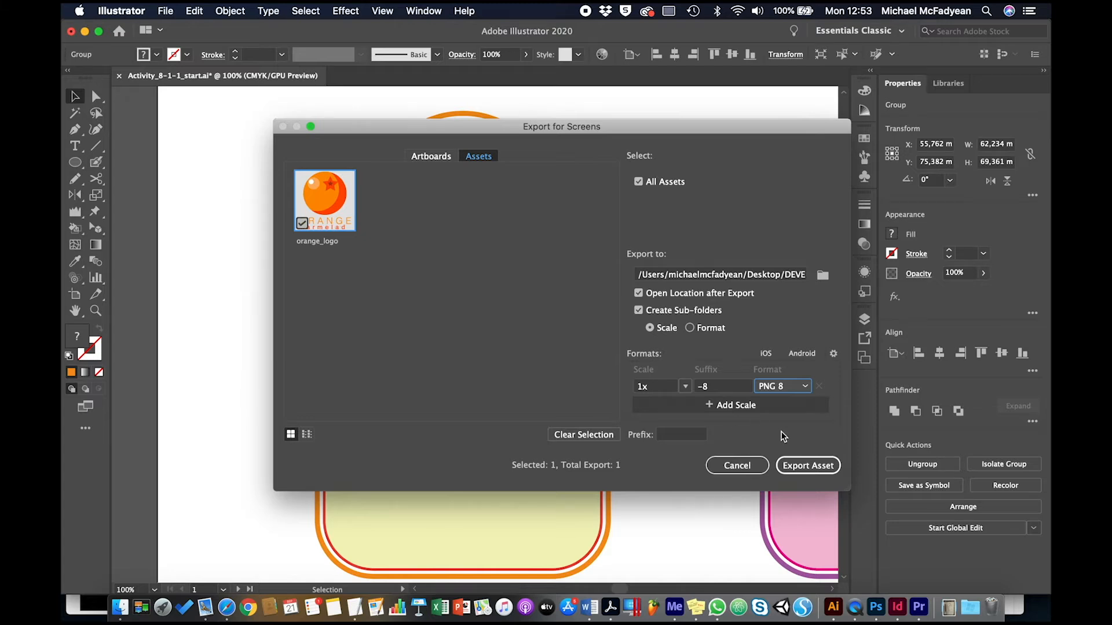
Turn off Create Sub-folders and Open Location after Export.
{"action": "left_click", "coordinate": [638, 311]}
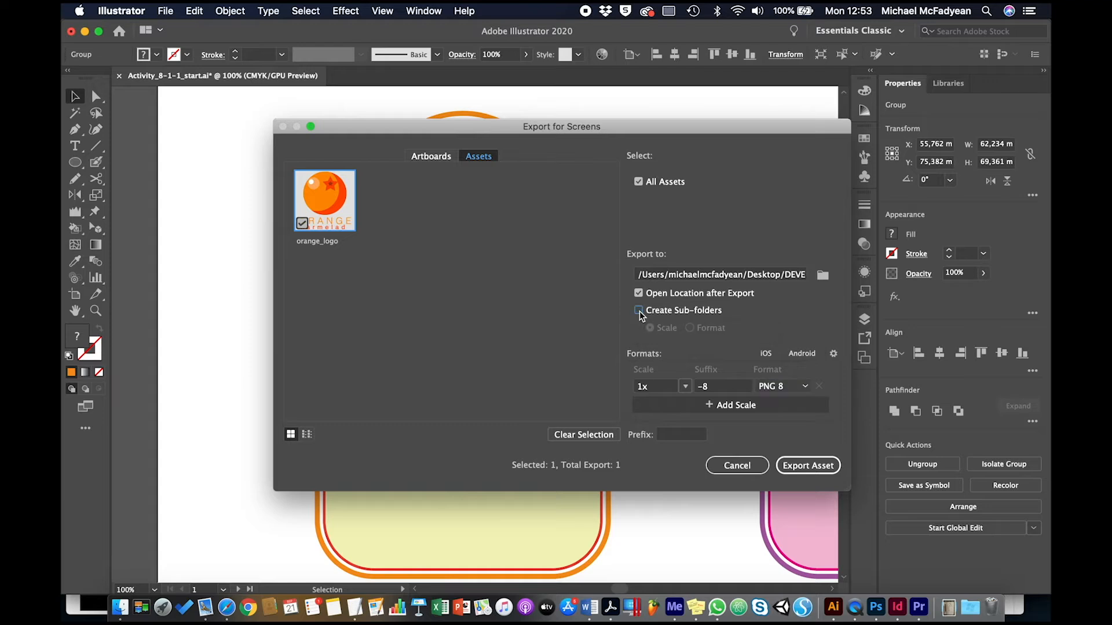
{"action": "left_click", "coordinate": [636, 293]}
Export the asset into a new Desktop folder named Marmalade Assets.
{"action": "left_click", "coordinate": [824, 276]}
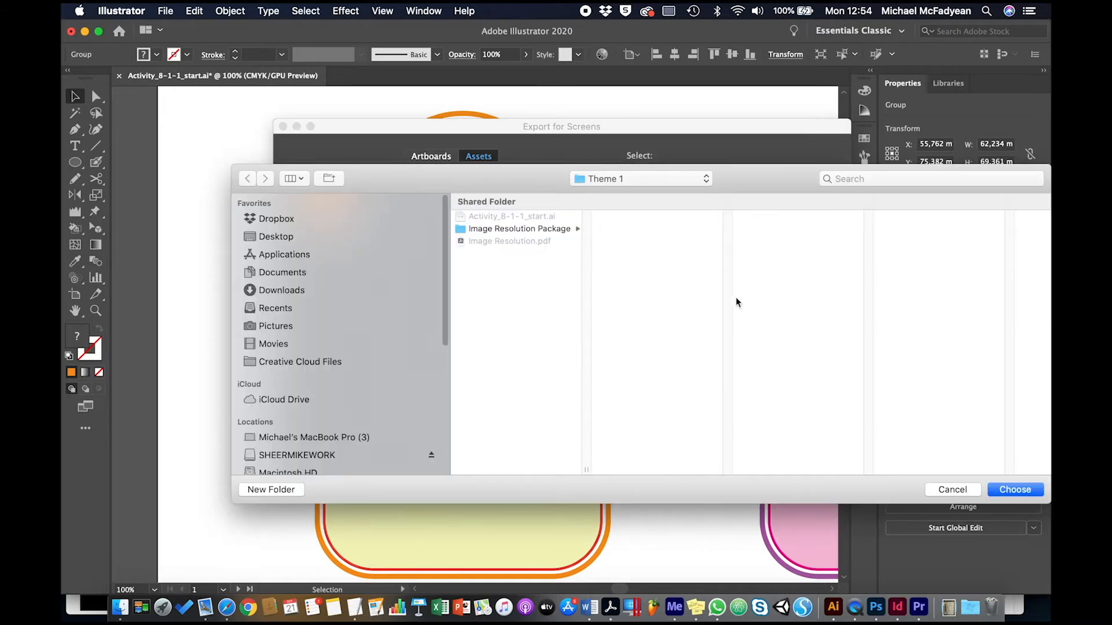
{"action": "left_click", "coordinate": [332, 237]}
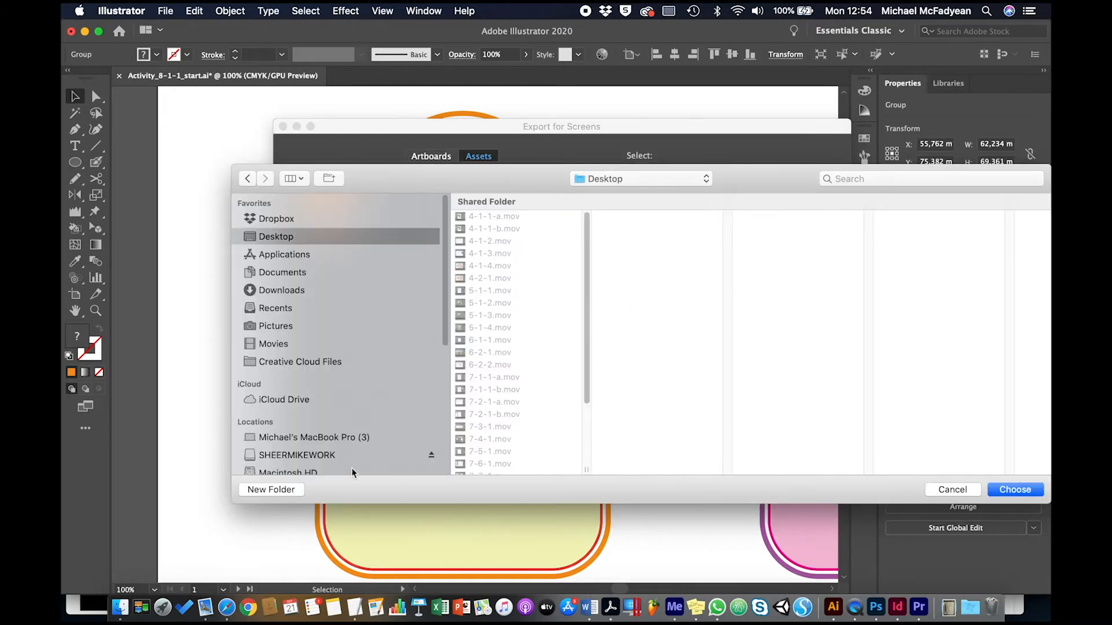
{"action": "left_click", "coordinate": [295, 490]}
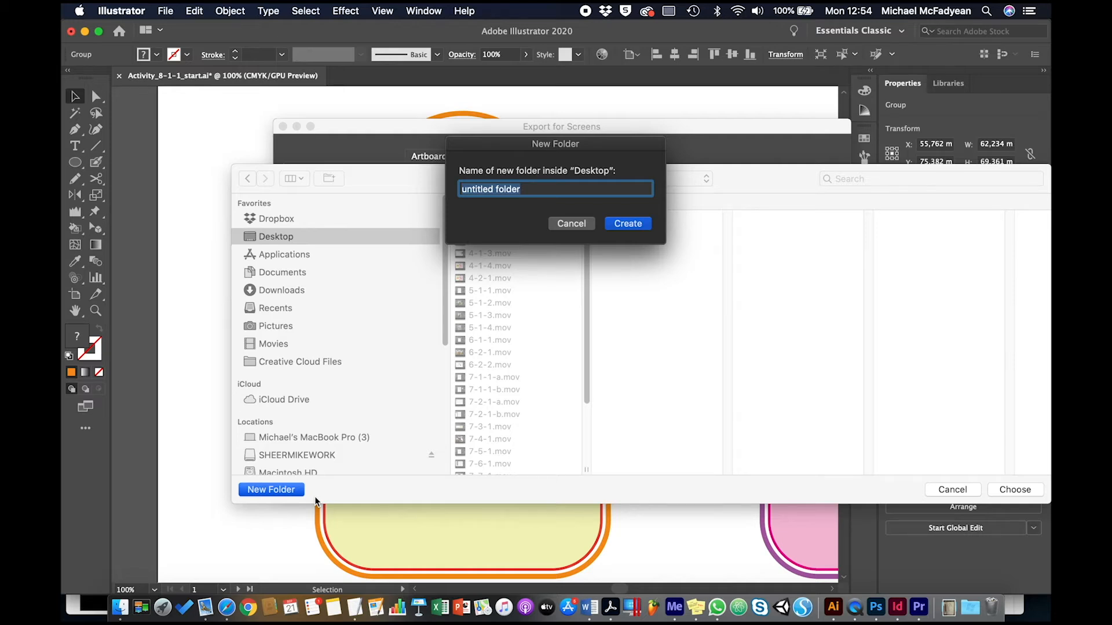
{"action": "type", "text": "Mar"}
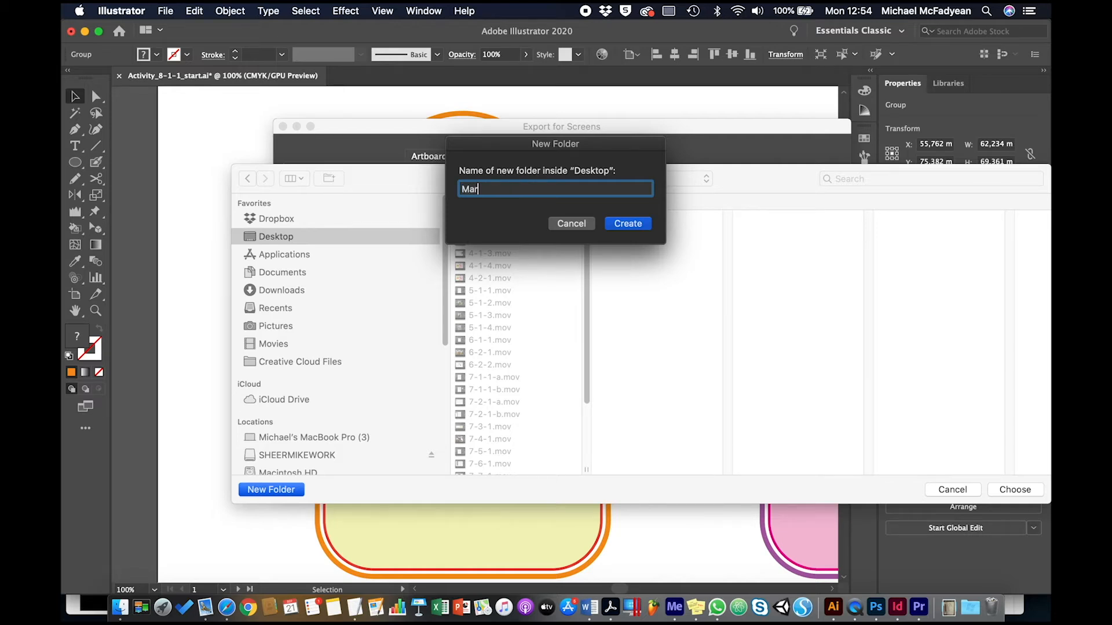
{"action": "type", "text": "malade Assets"}
{"action": "key", "text": "Return"}
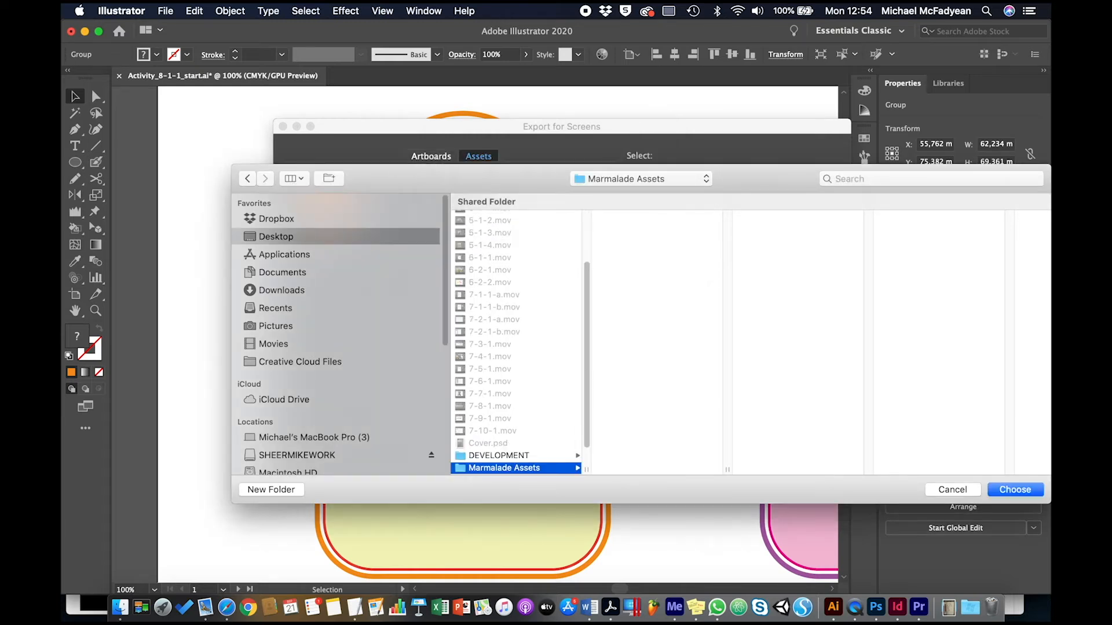
{"action": "left_click", "coordinate": [1012, 488]}
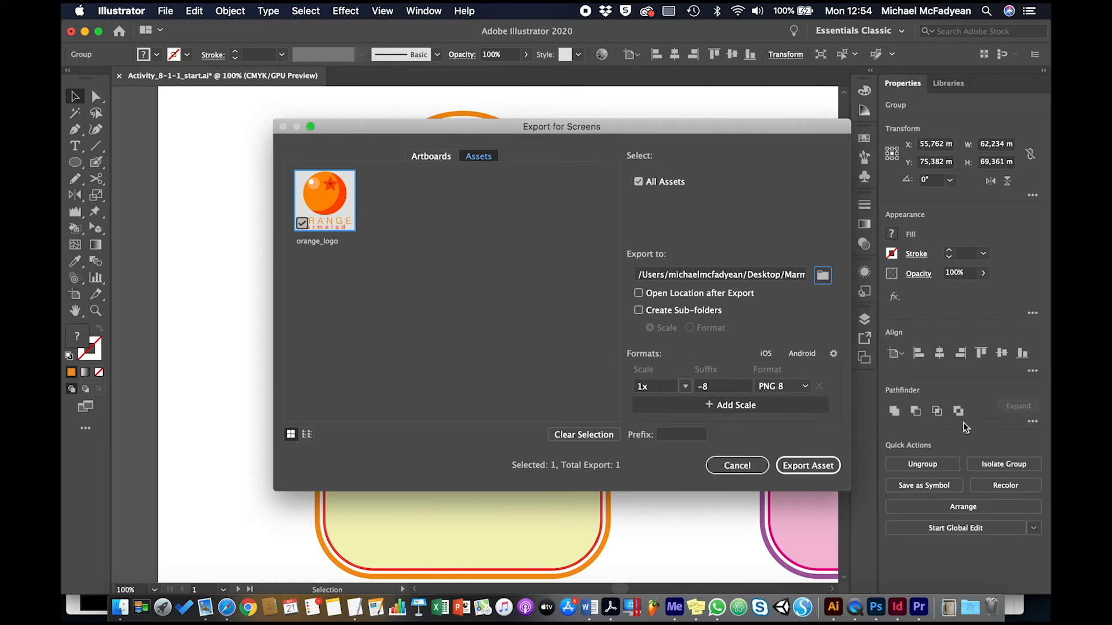
{"action": "left_click", "coordinate": [797, 467]}
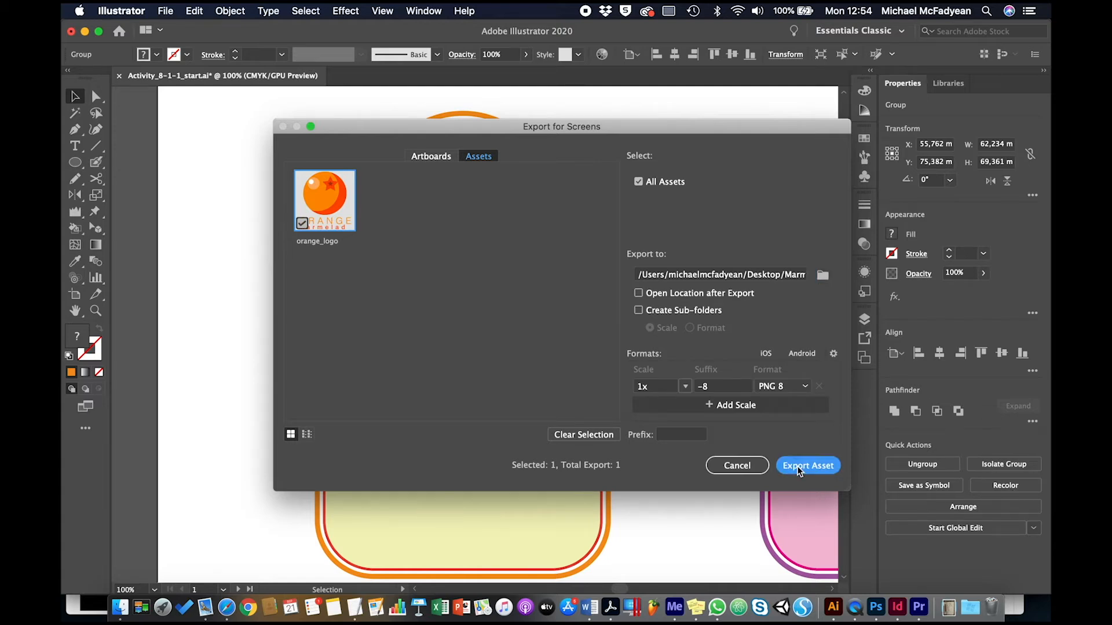
Switch to Finder, open the Marmalade Assets folder and preview the exported orange_logo PNG.
{"action": "right_click", "coordinate": [120, 606]}
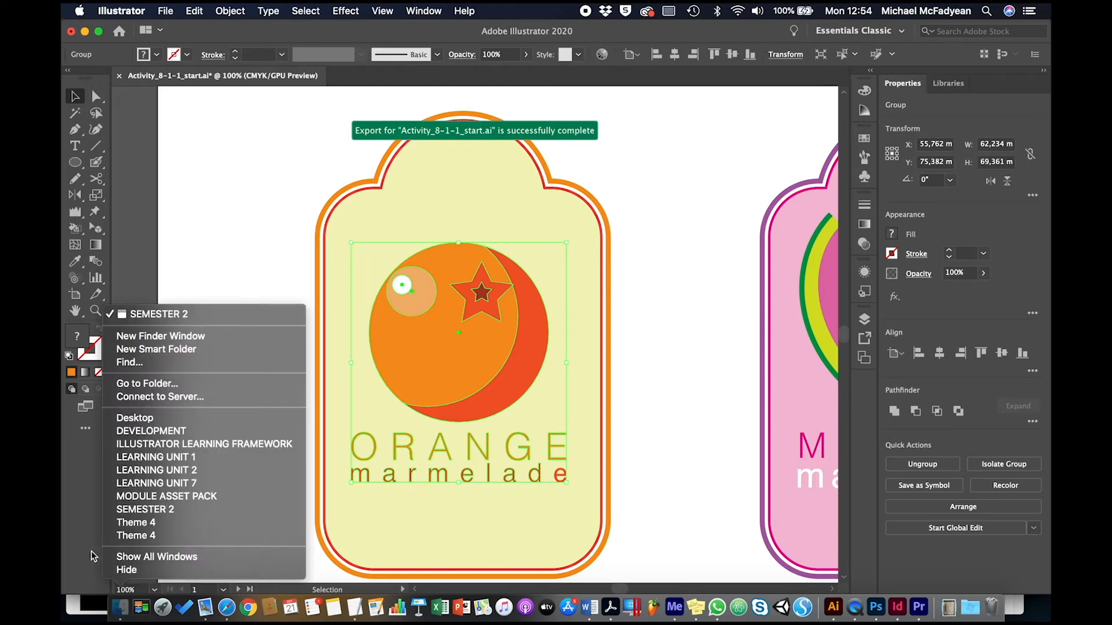
{"action": "left_click", "coordinate": [120, 605]}
{"action": "left_click", "coordinate": [120, 605]}
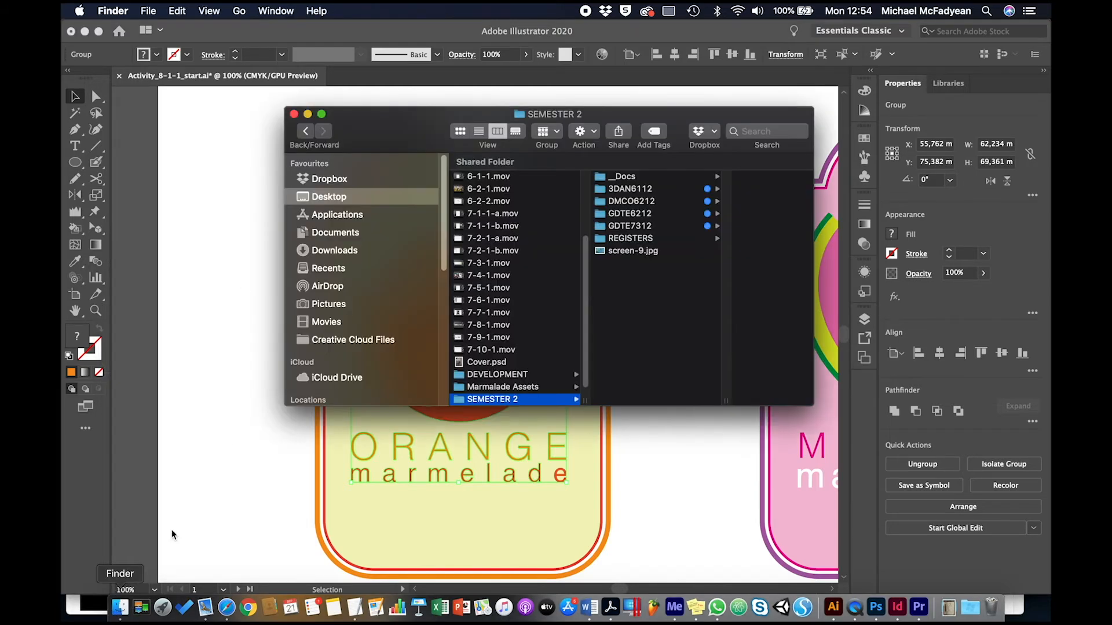
{"action": "left_click", "coordinate": [497, 387]}
{"action": "left_click", "coordinate": [625, 176]}
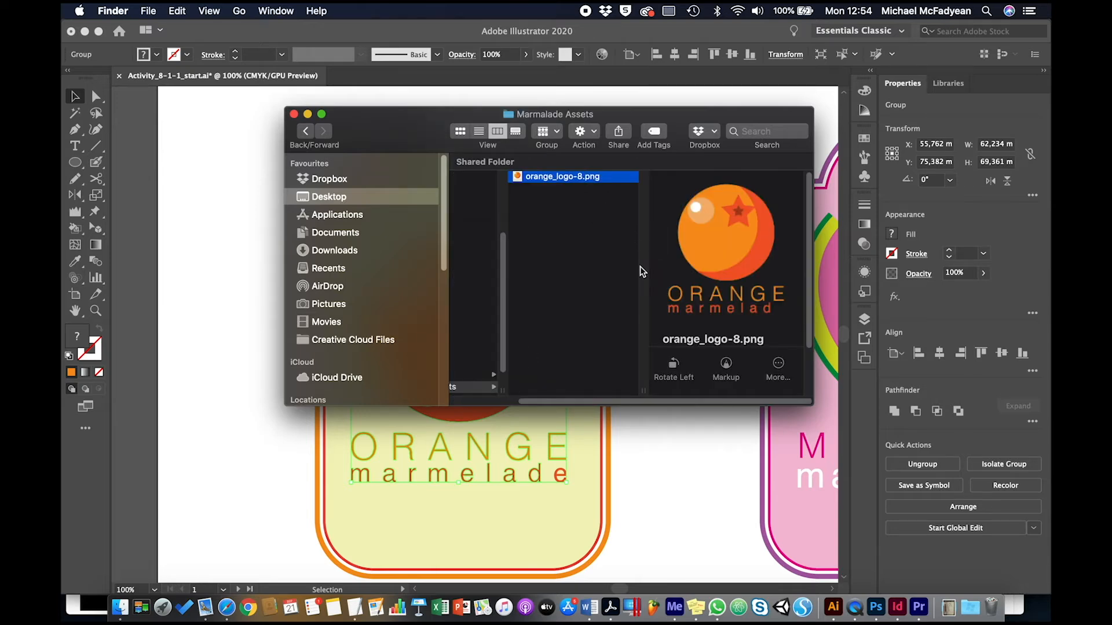
{"action": "key", "text": "space"}
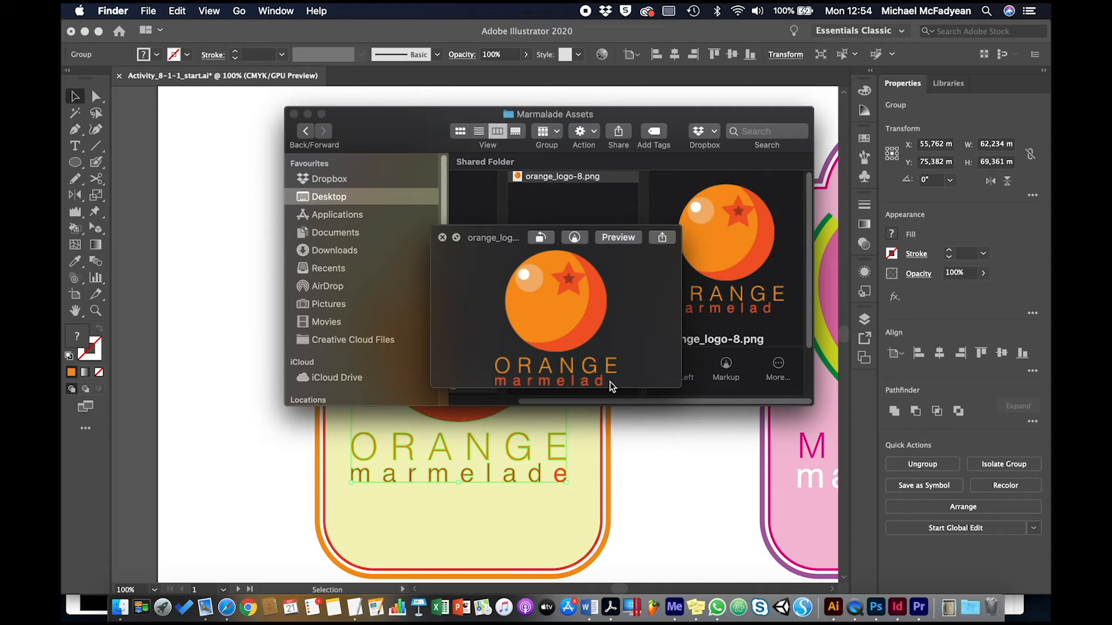
Select the orange logo together with its marmelade text and export the selection as a new asset.
{"action": "left_click", "coordinate": [660, 462]}
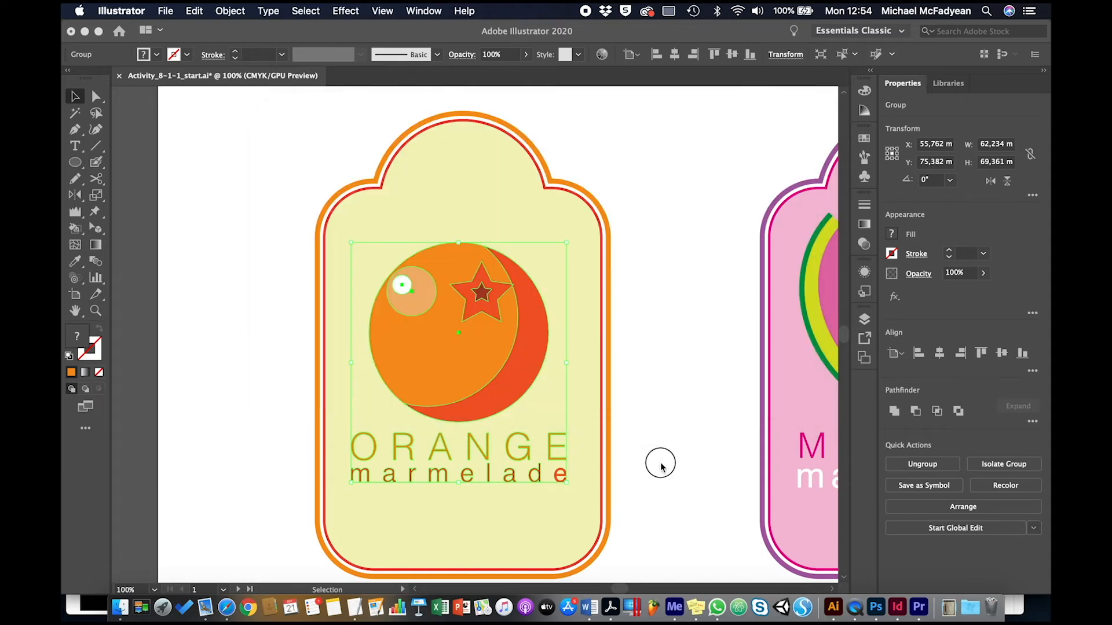
{"action": "left_click", "coordinate": [560, 477]}
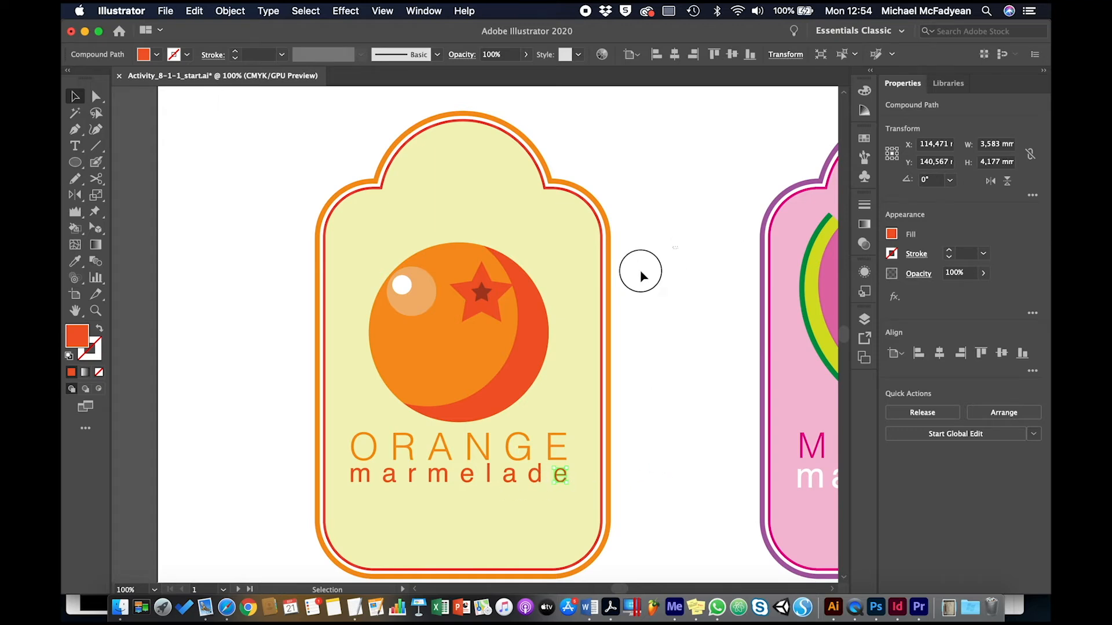
{"action": "left_click_drag", "start_coordinate": [639, 272], "coordinate": [278, 503]}
{"action": "left_click", "coordinate": [397, 508], "text": "shift"}
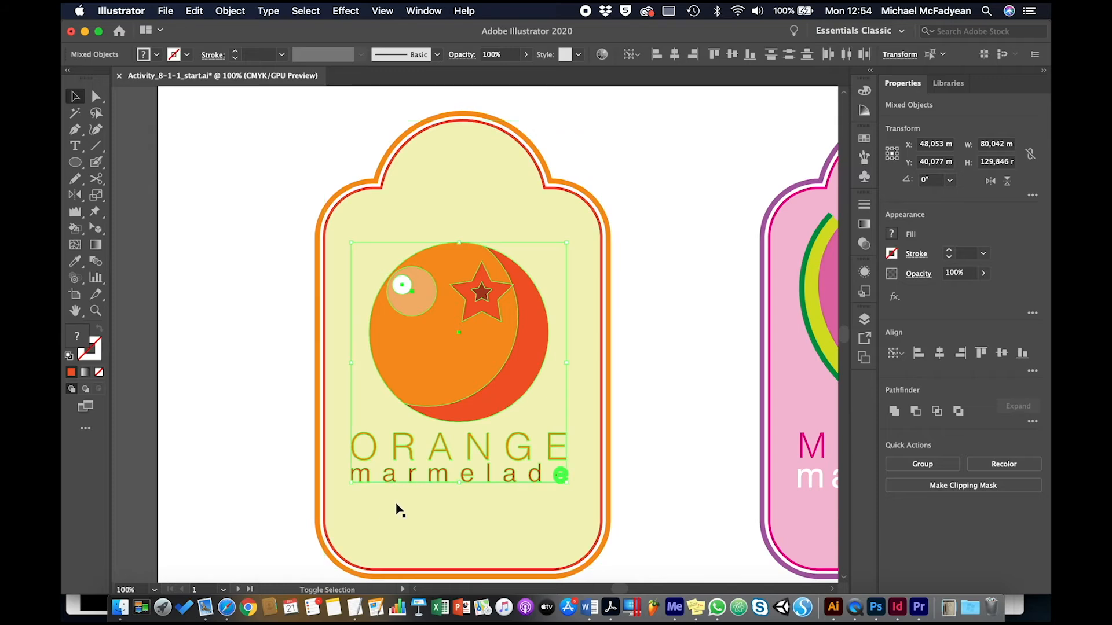
{"action": "left_click", "coordinate": [165, 10]}
{"action": "left_click", "coordinate": [194, 261]}
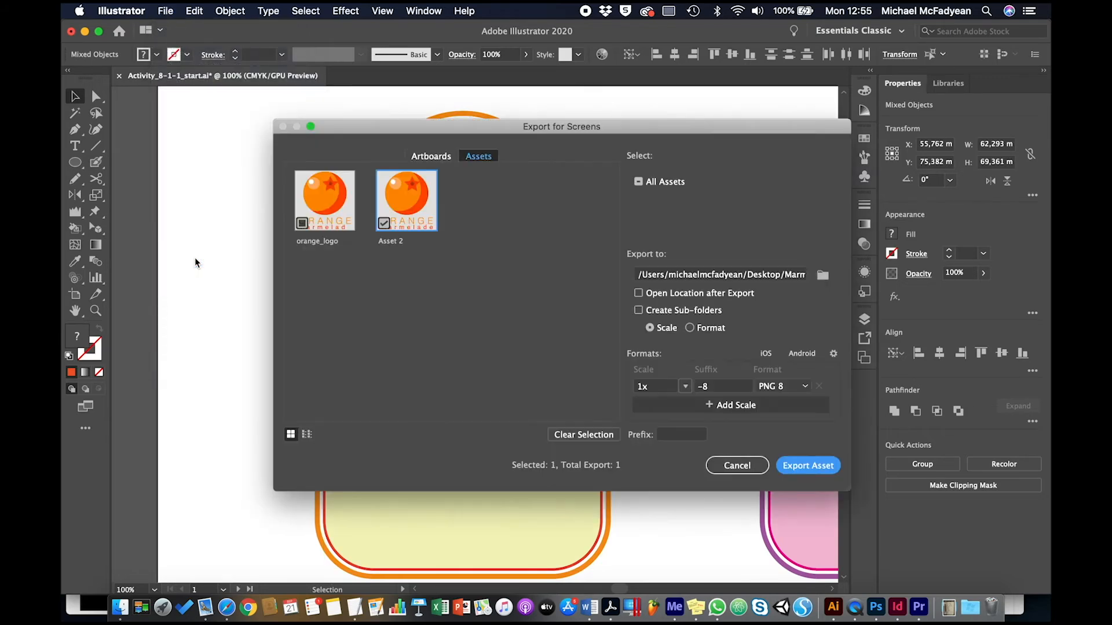
Name the new asset orange_logo and export it with Open Location after Export turned on.
{"action": "double_click", "coordinate": [394, 239]}
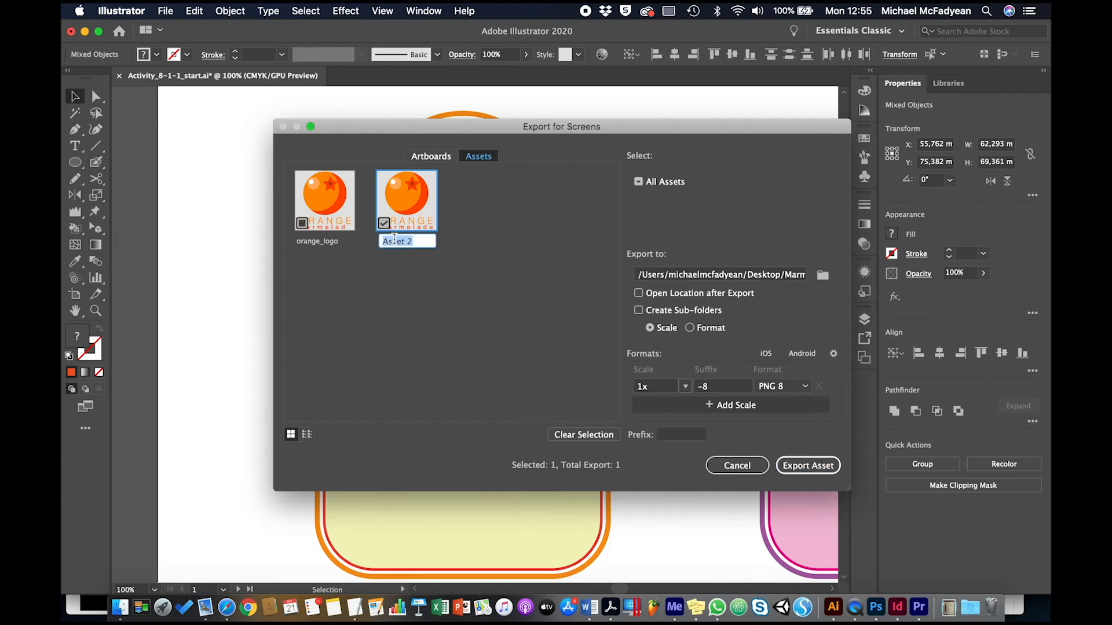
{"action": "type", "text": "orange_"}
{"action": "type", "text": "logo"}
{"action": "left_click", "coordinate": [666, 293]}
{"action": "left_click", "coordinate": [797, 466]}
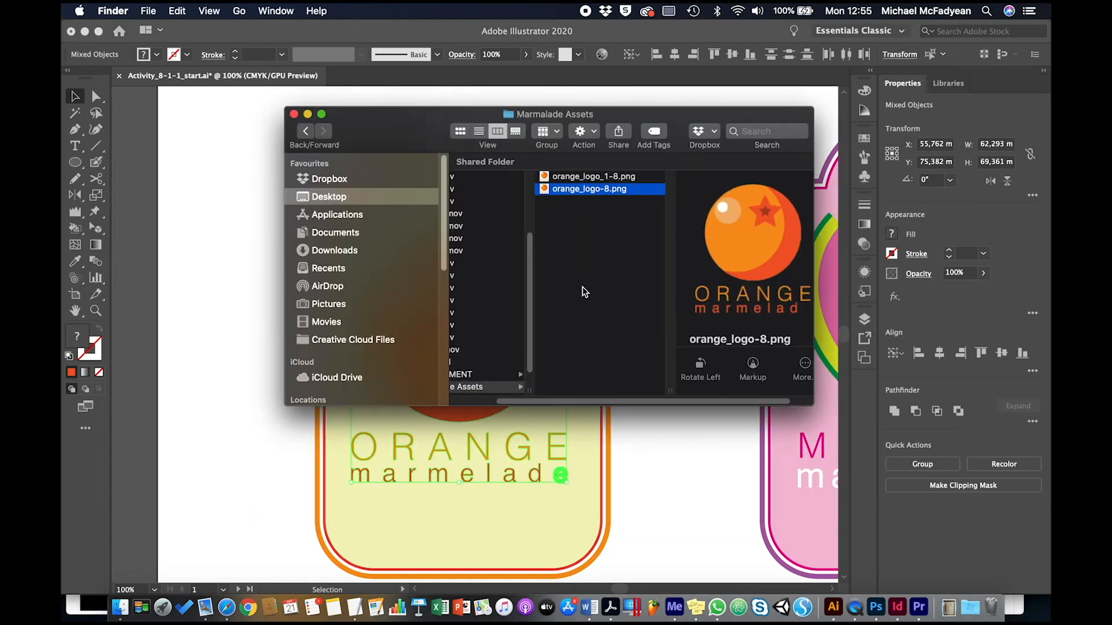
Preview both exported logo files and delete the older orange_logo-8.png from the folder.
{"action": "left_click", "coordinate": [607, 179]}
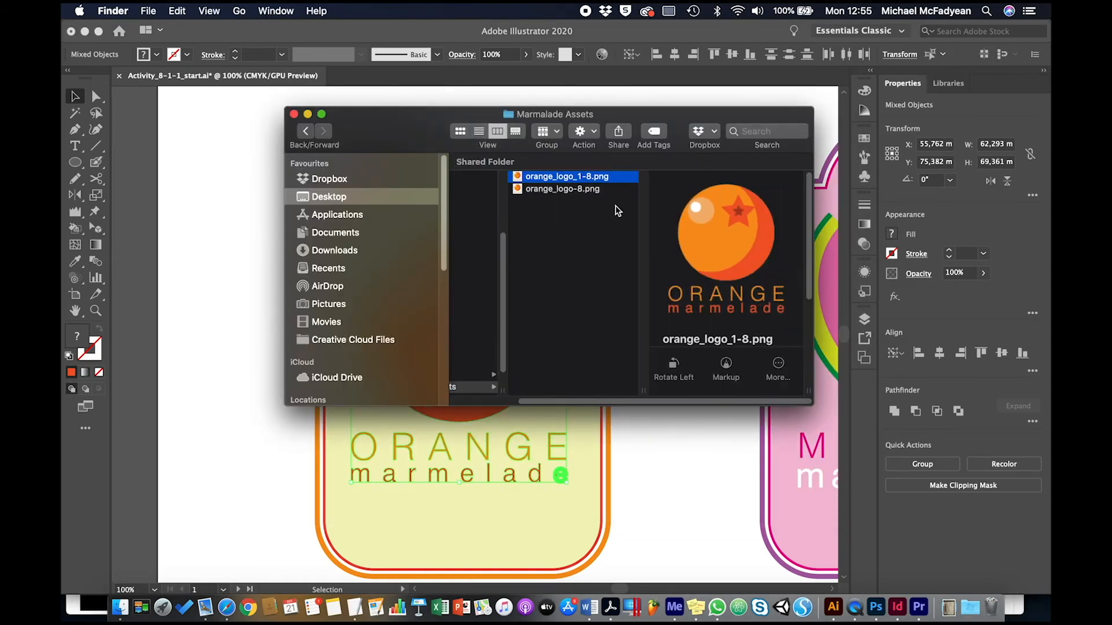
{"action": "key", "text": "space"}
{"action": "key", "text": "space"}
{"action": "left_click", "coordinate": [582, 190]}
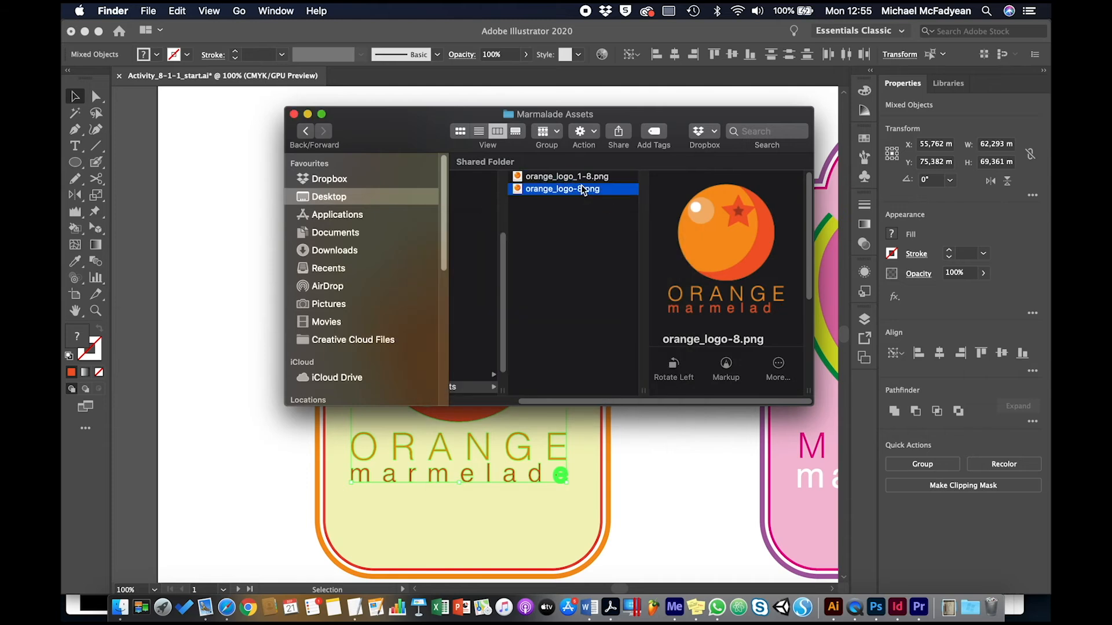
{"action": "key", "text": "super+BackSpace"}
Rename orange_logo_1-8.png to orange_logo-8.png.
{"action": "left_click", "coordinate": [581, 184]}
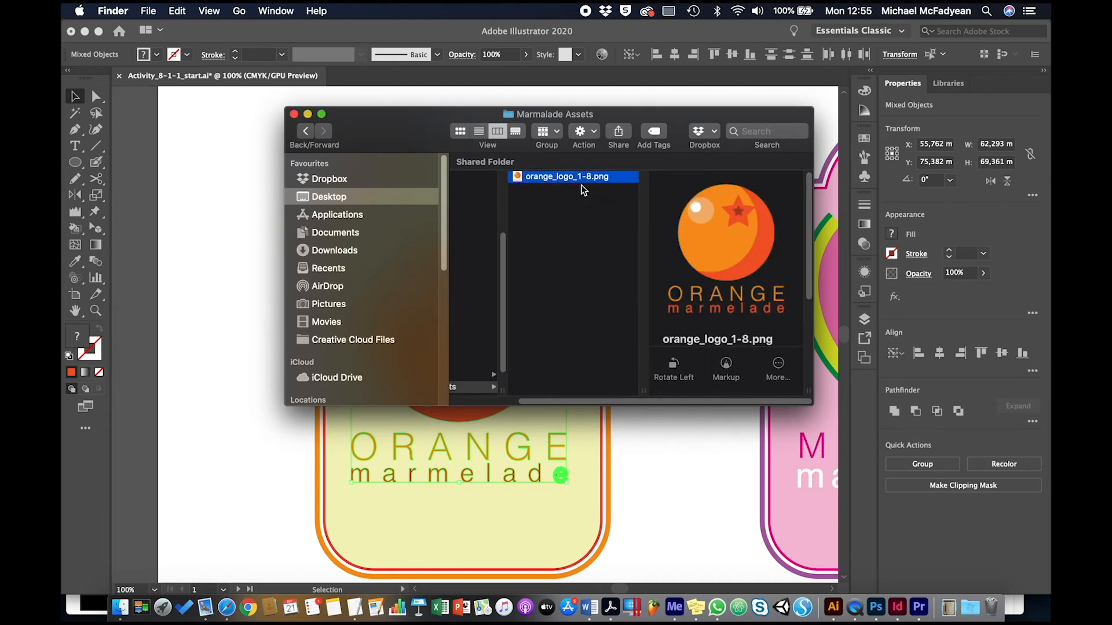
{"action": "key", "text": "Return"}
{"action": "key", "text": "BackSpace"}
{"action": "key", "text": "BackSpace"}
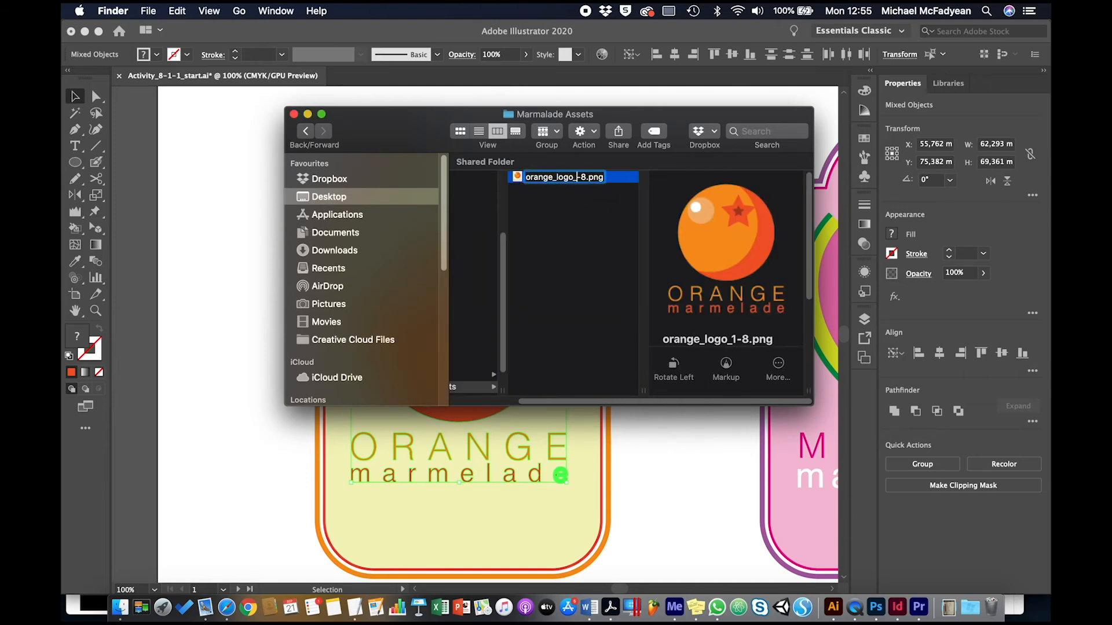
{"action": "key", "text": "Return"}
{"action": "left_click", "coordinate": [586, 255]}
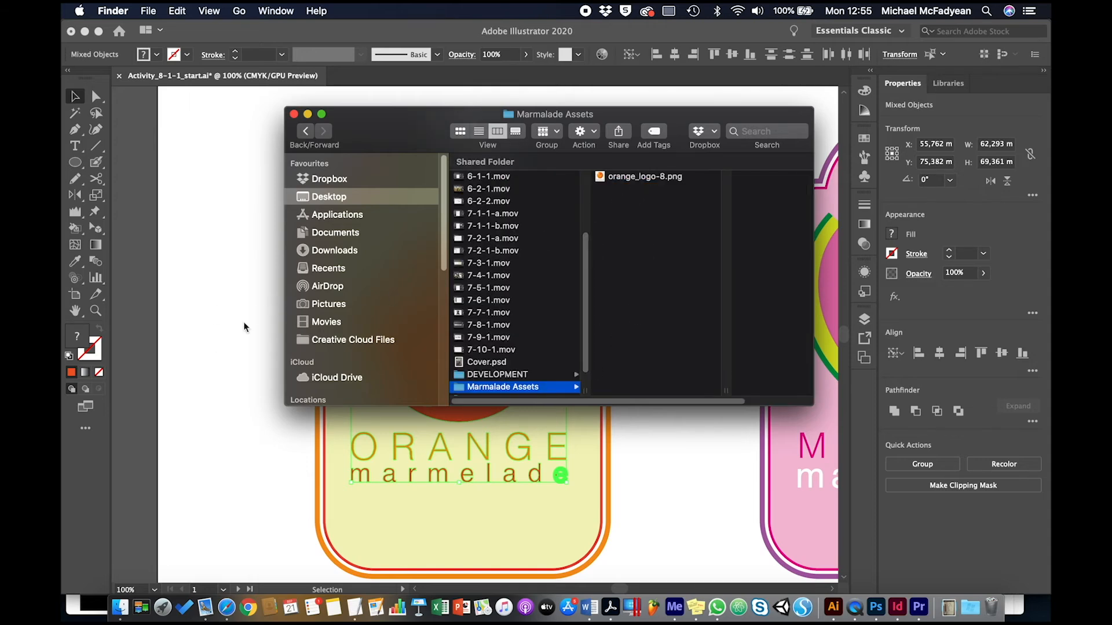
Select the entire orange label artwork and export the selection as a new asset.
{"action": "left_click", "coordinate": [192, 328]}
{"action": "left_click", "coordinate": [259, 325]}
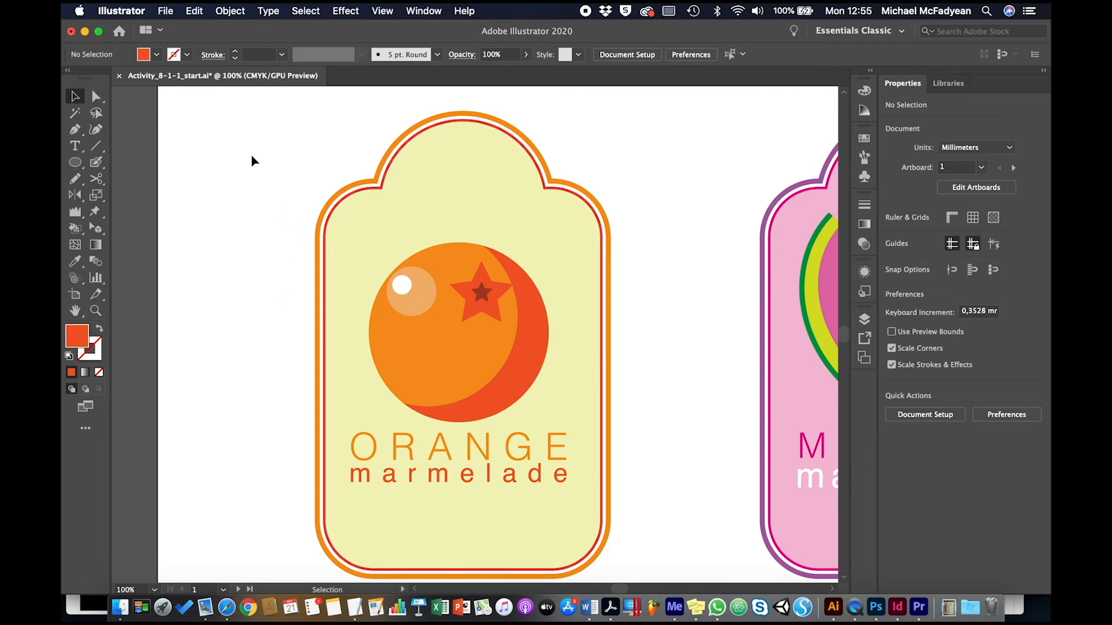
{"action": "left_click_drag", "start_coordinate": [257, 115], "coordinate": [632, 536]}
{"action": "left_click", "coordinate": [168, 11]}
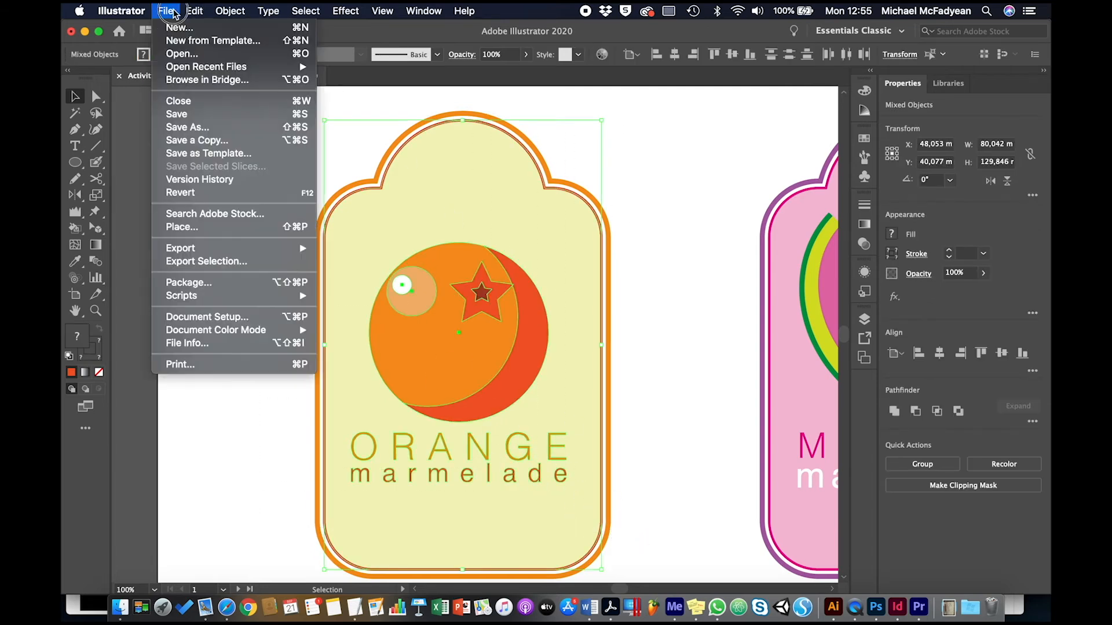
{"action": "left_click", "coordinate": [208, 262]}
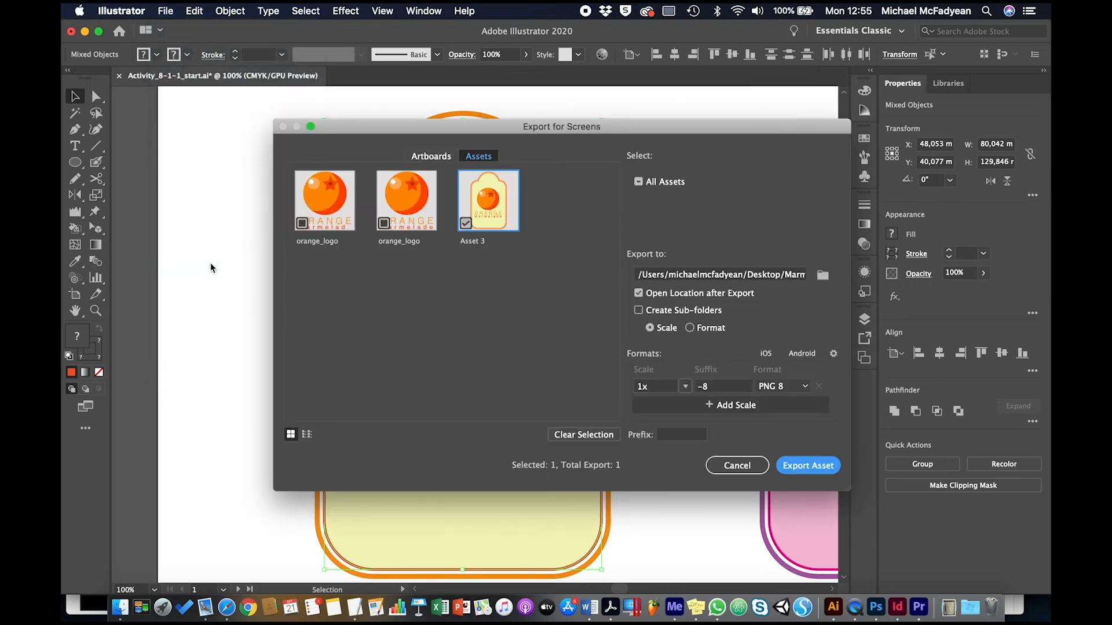
Name the label asset Orange_Label and export it.
{"action": "double_click", "coordinate": [471, 242]}
{"action": "type", "text": "O"}
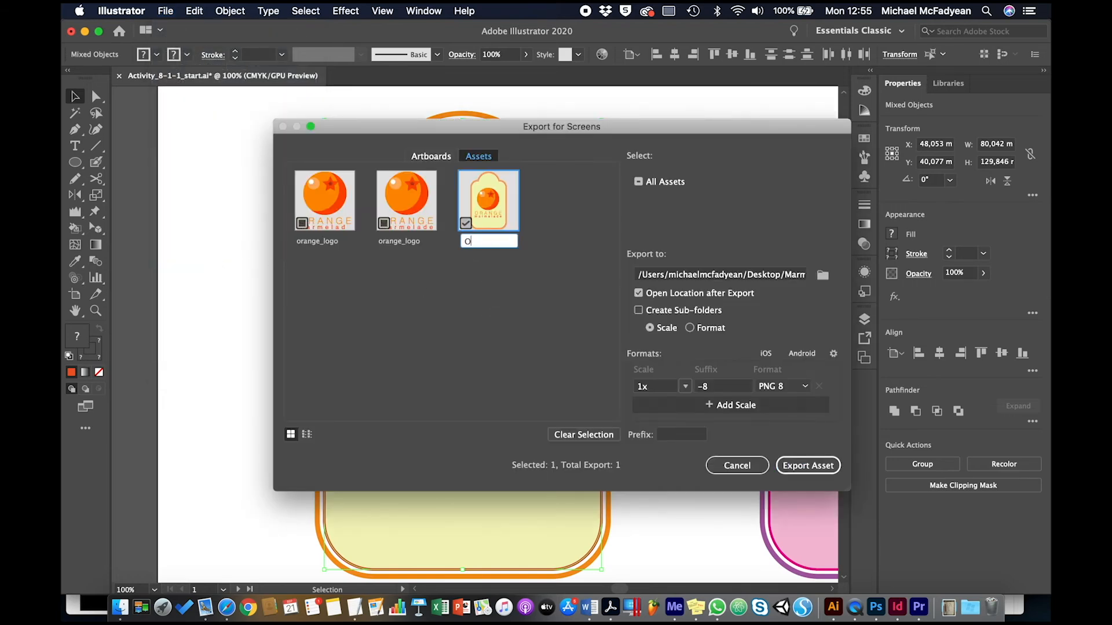
{"action": "type", "text": "range_Label"}
{"action": "left_click", "coordinate": [802, 466]}
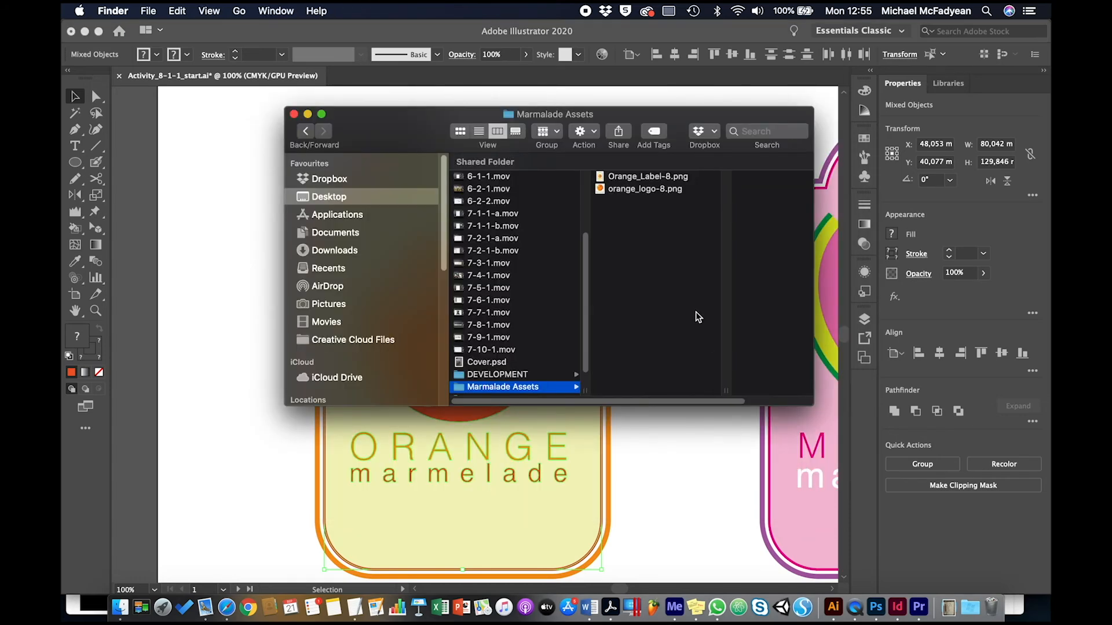
Preview the exported Orange_Label and orange_logo PNG files in the folder.
{"action": "left_click", "coordinate": [624, 178]}
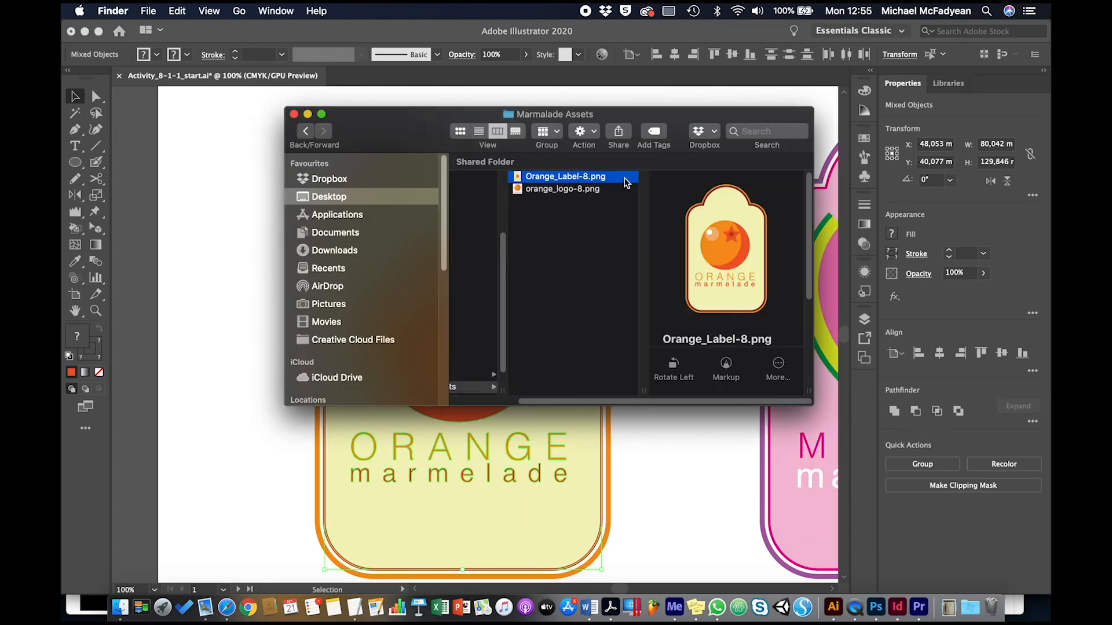
{"action": "key", "text": "space"}
{"action": "key", "text": "Down"}
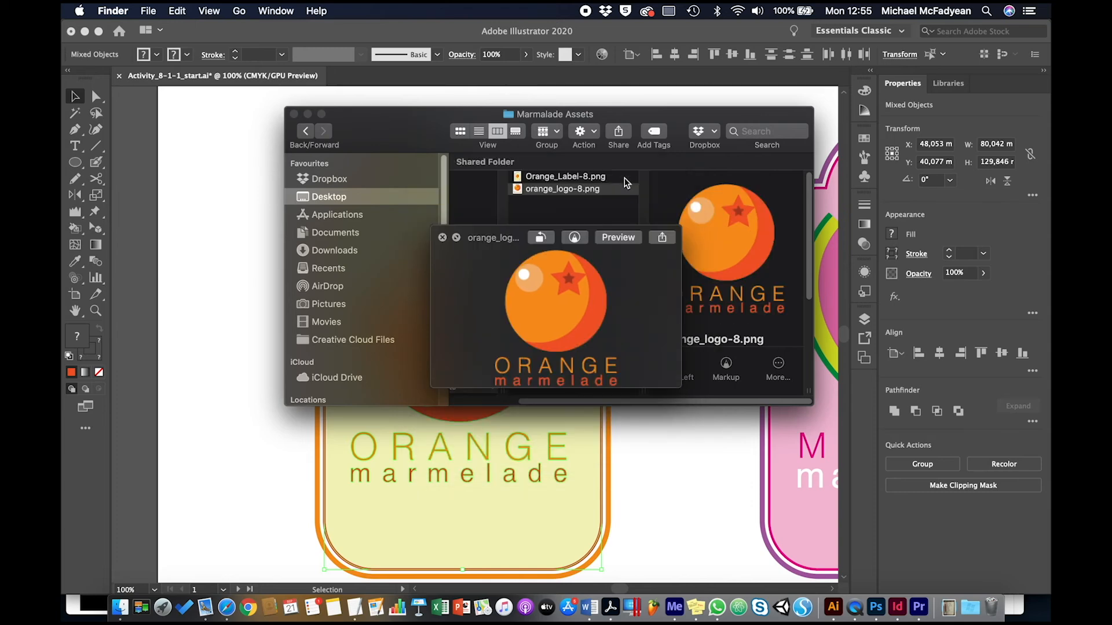
{"action": "key", "text": "space"}
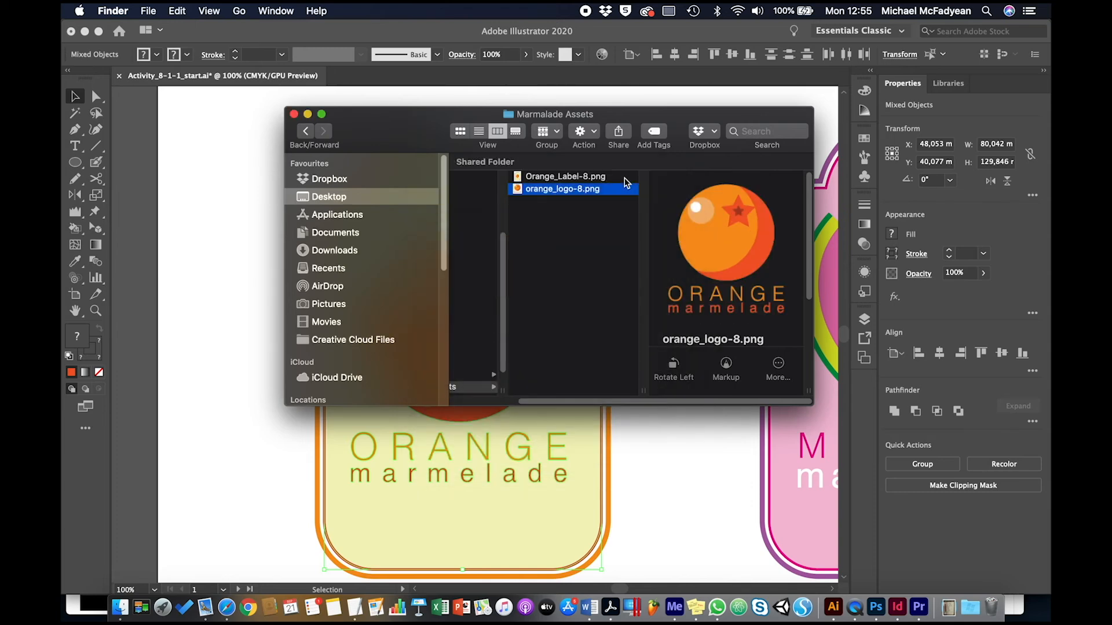
{"action": "key", "text": "Up"}
{"action": "left_click", "coordinate": [596, 190]}
{"action": "key", "text": "space"}
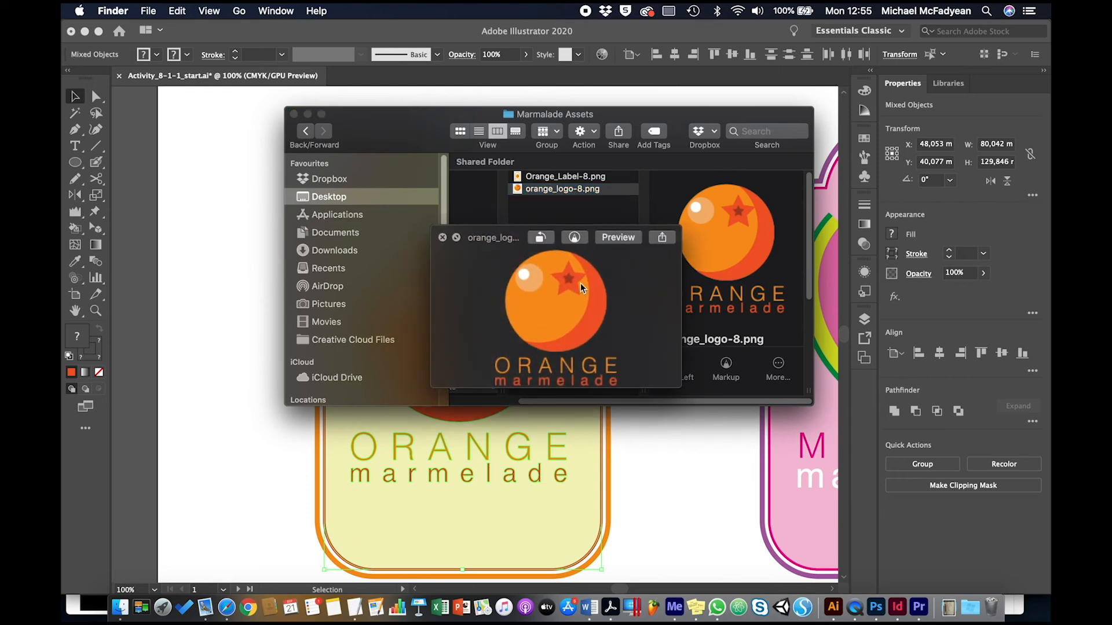
{"action": "key", "text": "space"}
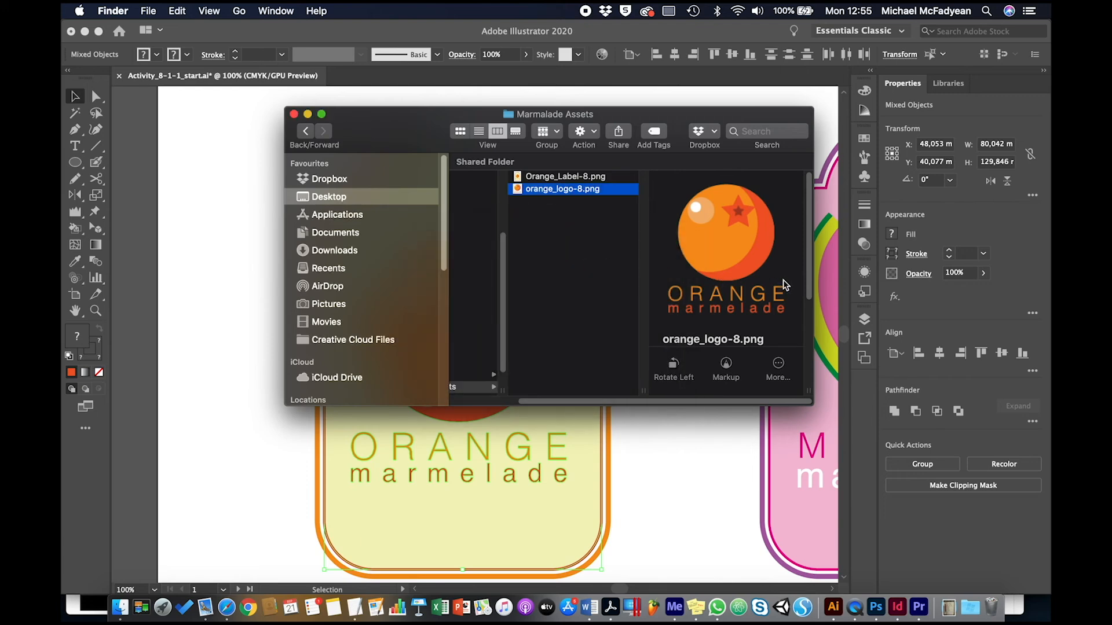
{"action": "left_click_drag", "start_coordinate": [809, 261], "coordinate": [807, 319]}
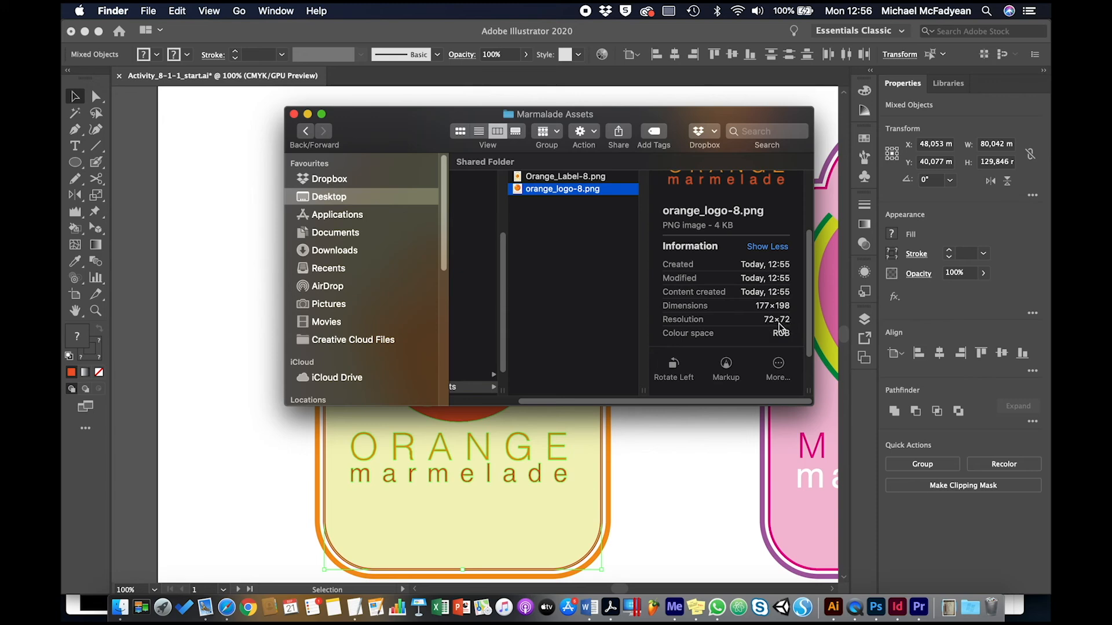
Select only the orange logo and its text, then export the selection as another new asset.
{"action": "left_click", "coordinate": [218, 308]}
{"action": "left_click", "coordinate": [261, 249]}
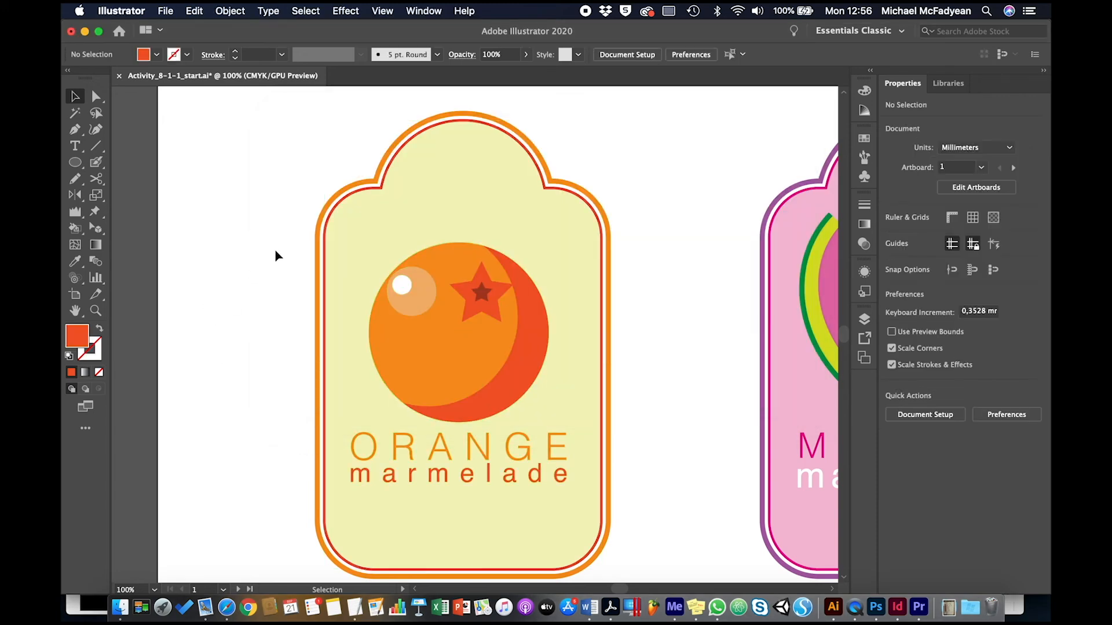
{"action": "left_click_drag", "start_coordinate": [274, 249], "coordinate": [664, 488]}
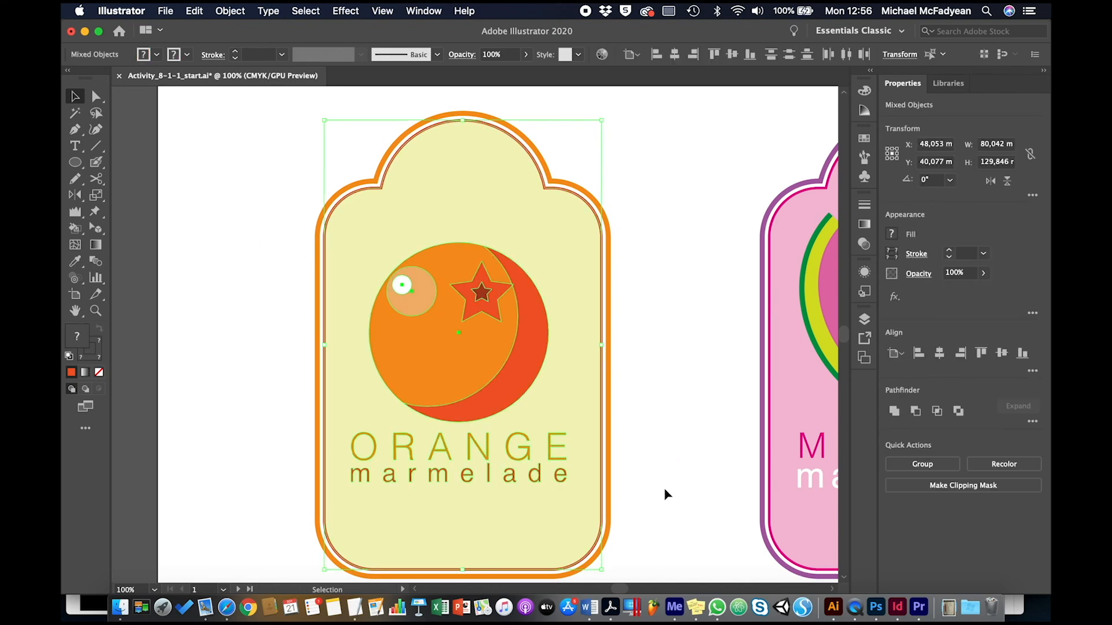
{"action": "left_click", "coordinate": [553, 536], "text": "shift"}
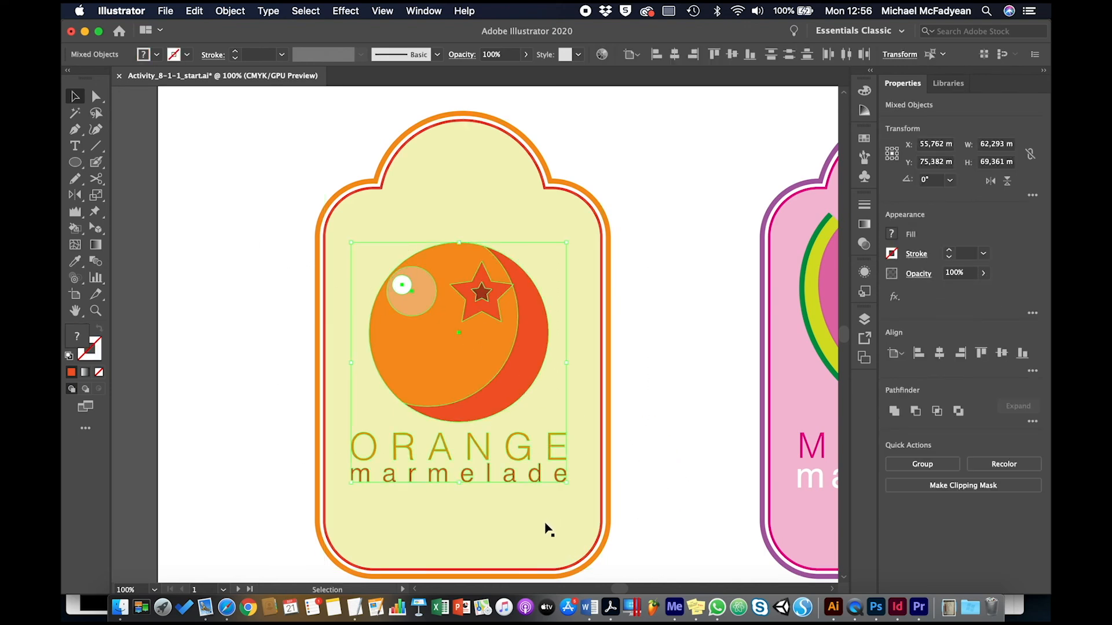
{"action": "left_click", "coordinate": [166, 12]}
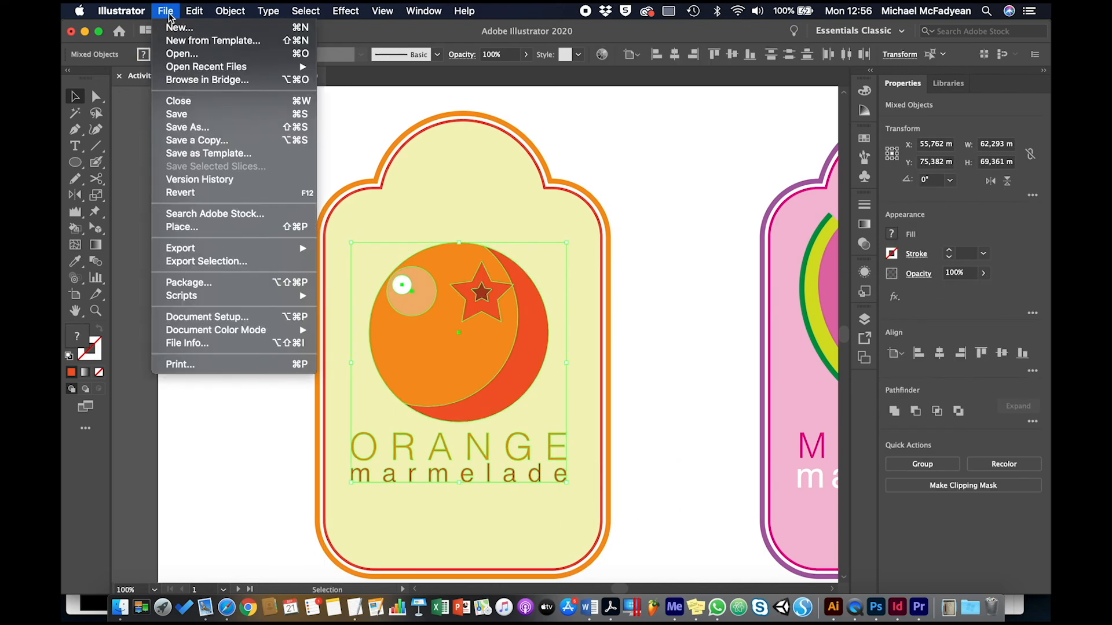
{"action": "left_click", "coordinate": [233, 261]}
Name the new asset Orange Bigger.
{"action": "double_click", "coordinate": [559, 241]}
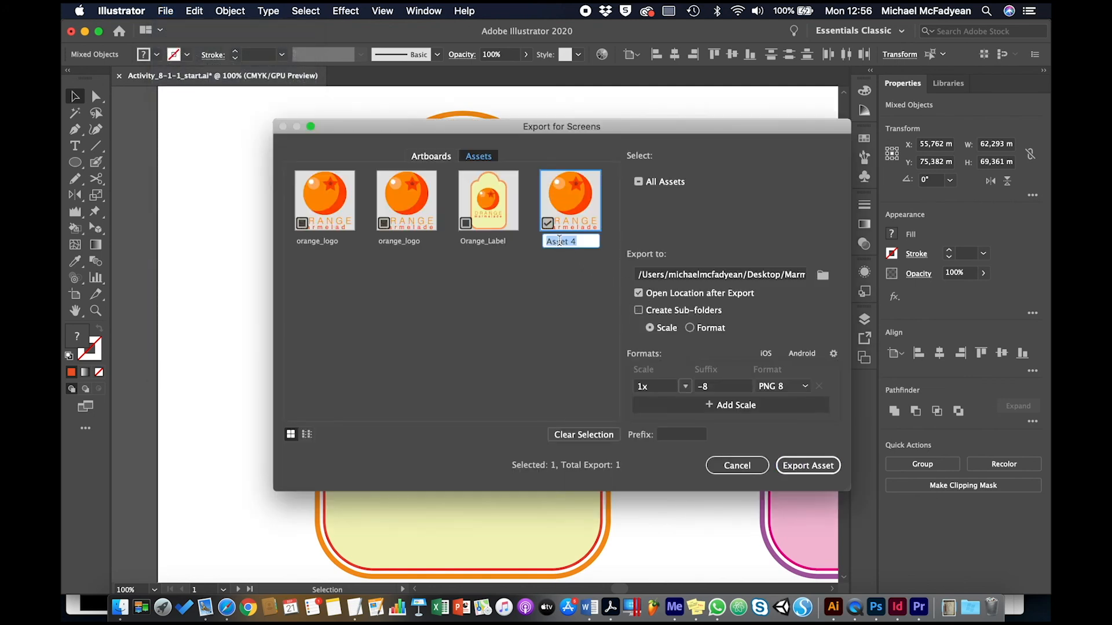
{"action": "type", "text": "Orange Bigger"}
{"action": "key", "text": "Return"}
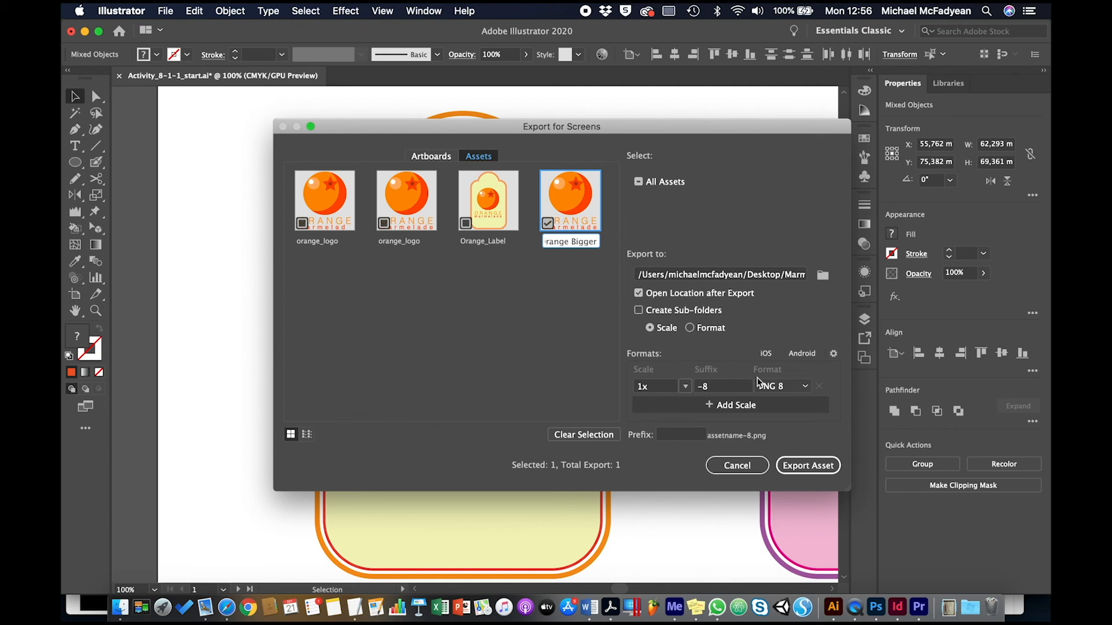
Set the export scale to 4x and export the Orange Bigger asset.
{"action": "left_click", "coordinate": [685, 386]}
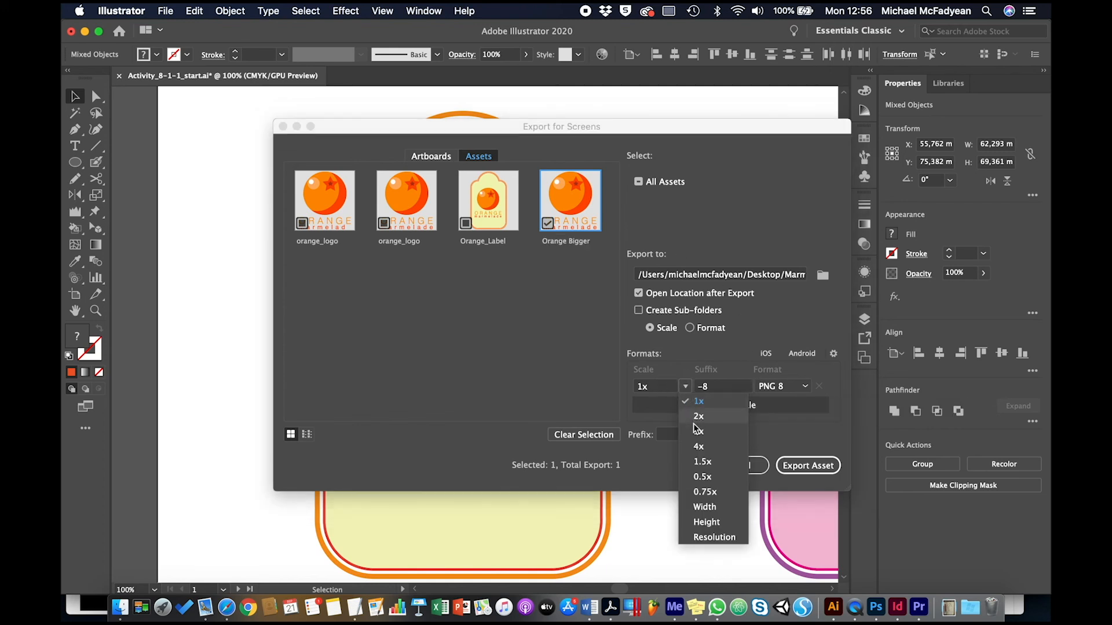
{"action": "left_click", "coordinate": [694, 445]}
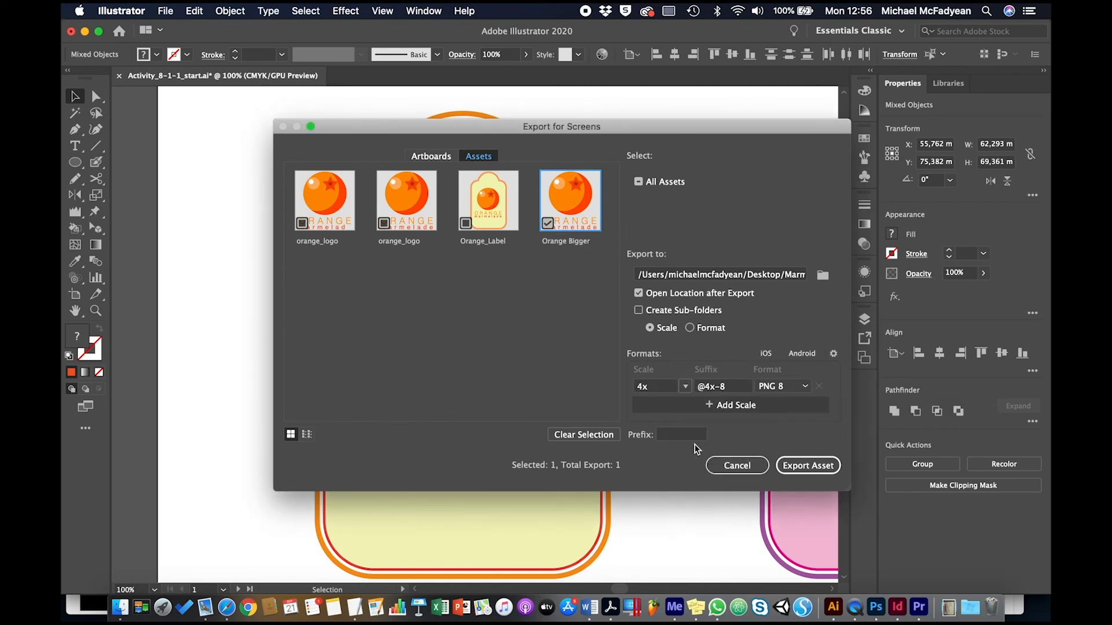
{"action": "left_click", "coordinate": [793, 465]}
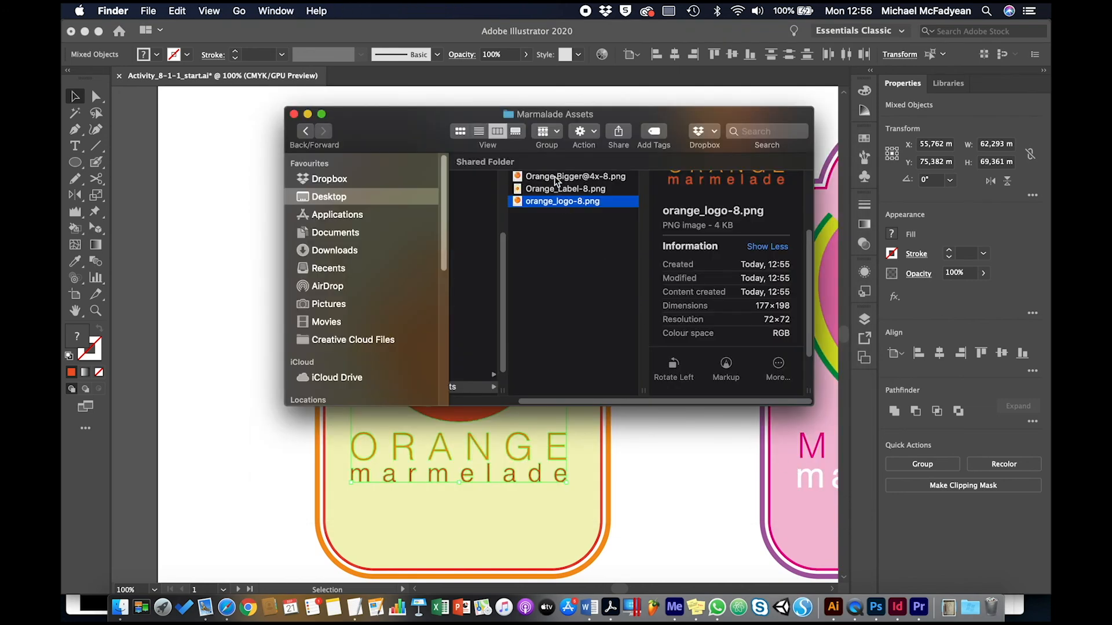
{"action": "left_click", "coordinate": [554, 177]}
{"action": "key", "text": "space"}
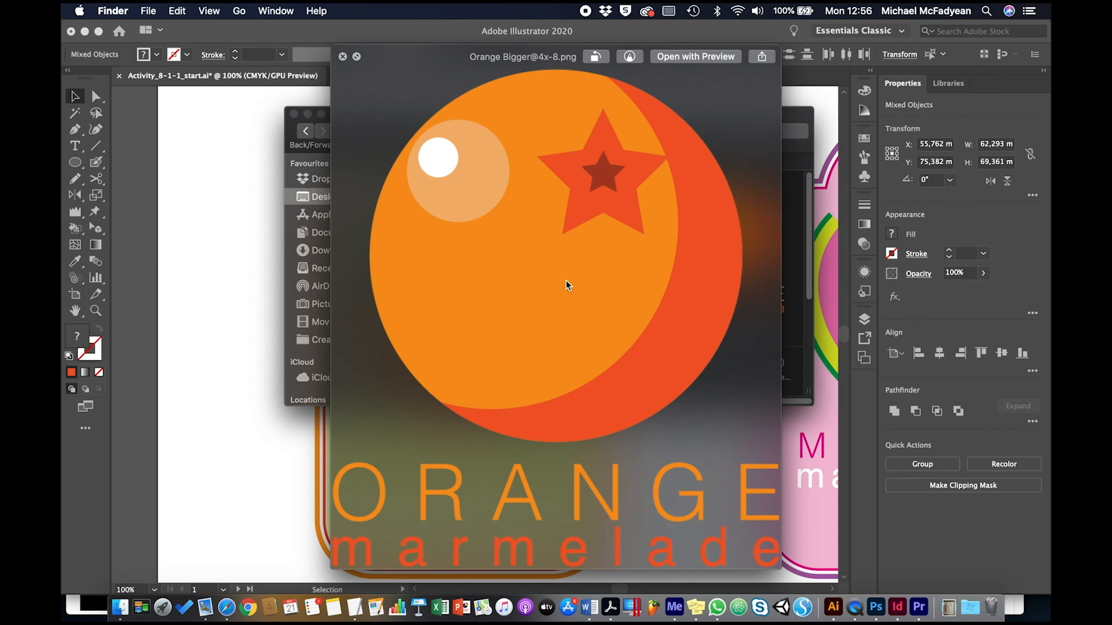
{"action": "key", "text": "space"}
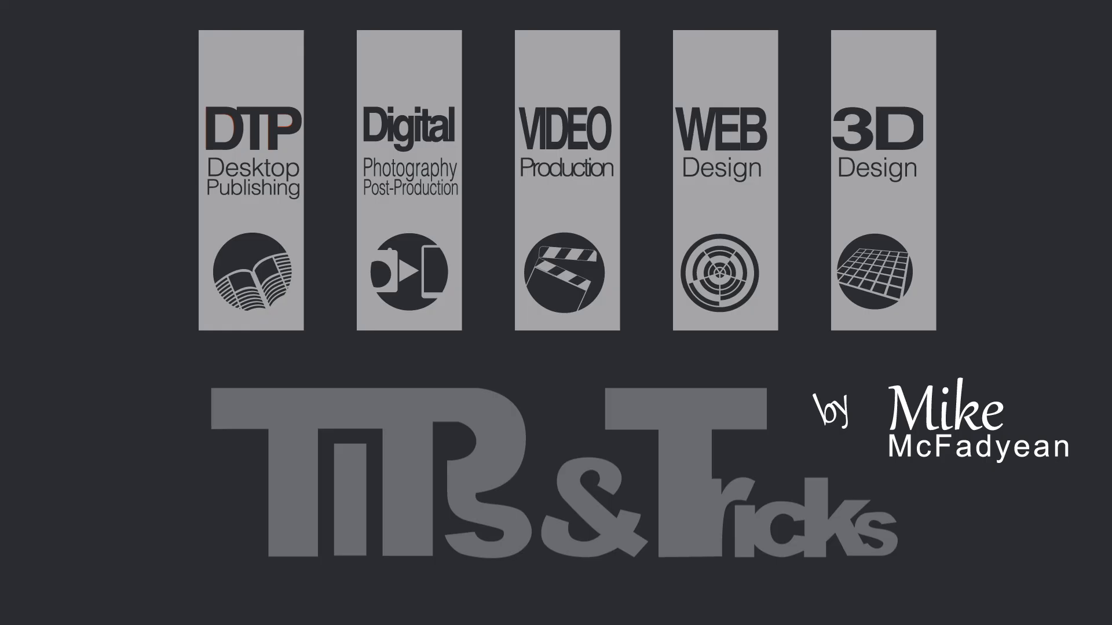